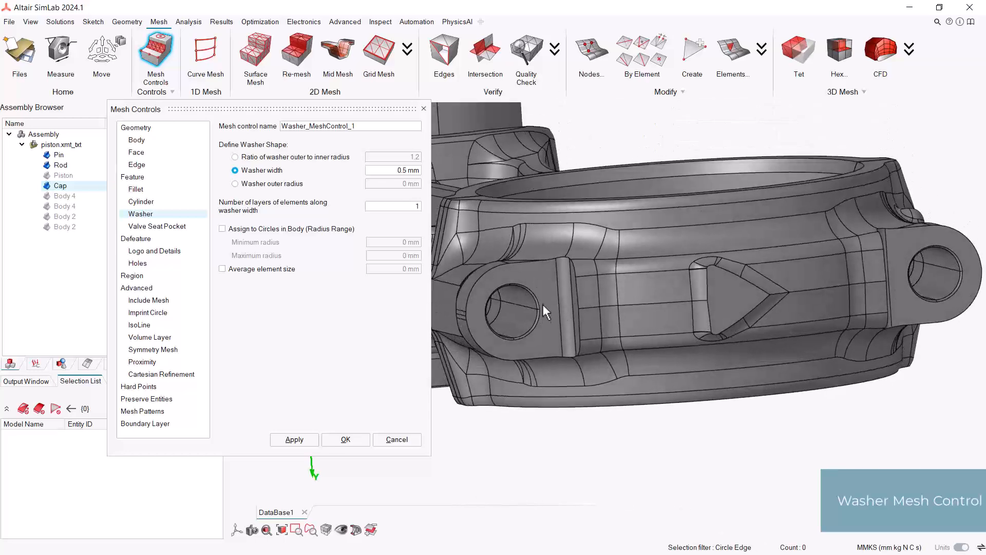
- Create a washer mesh control of 4 mm width with 2 element layers on the circular edges of the cap's two bolt holes
click(535, 297)
middle_drag(535, 297, 553, 266)
click(696, 285)
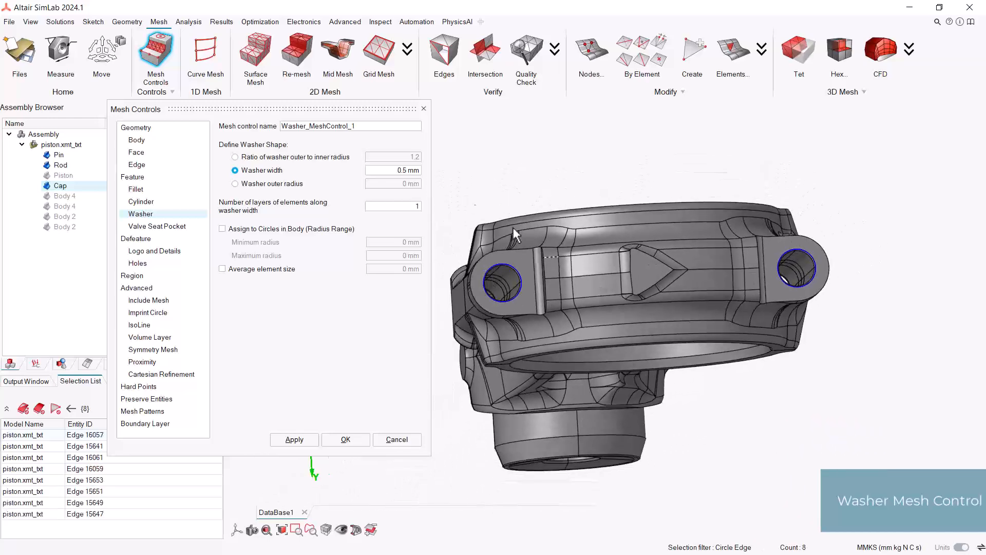
click(405, 171)
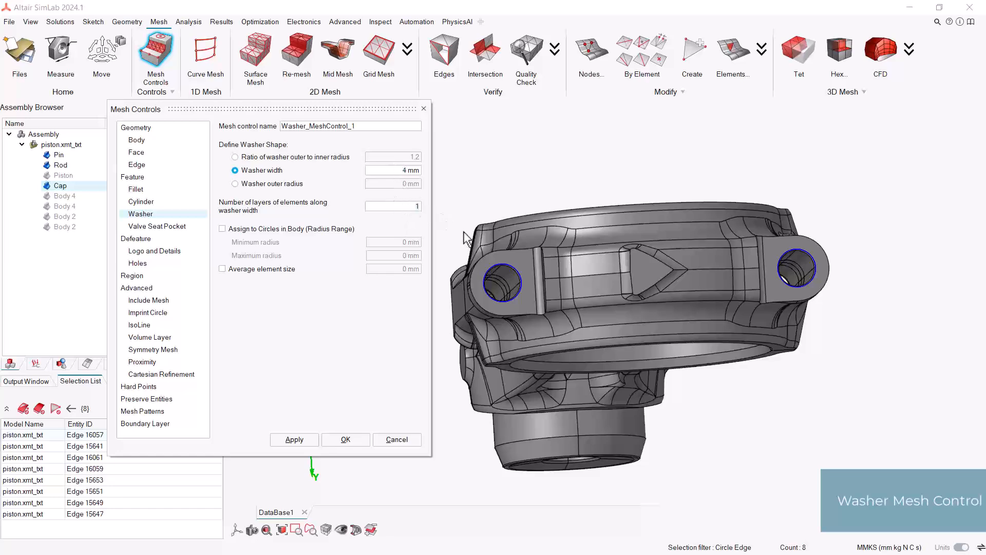
middle_drag(477, 245, 535, 428)
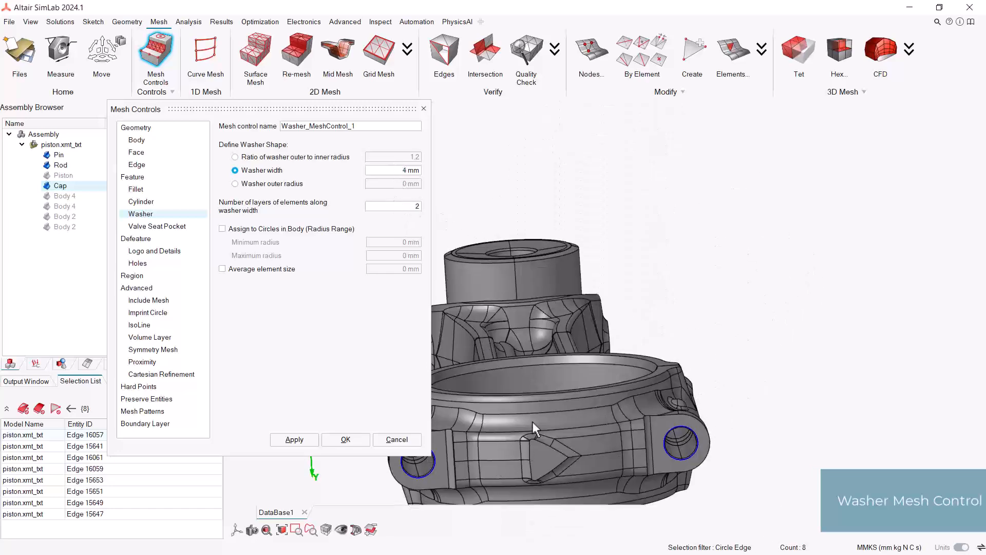
click(337, 440)
- Generate a TET4 mesh of the pin, rod and cap with 5 mm average element size and a minimum Stretch quality of 0.1
scroll(565, 359, down, 5)
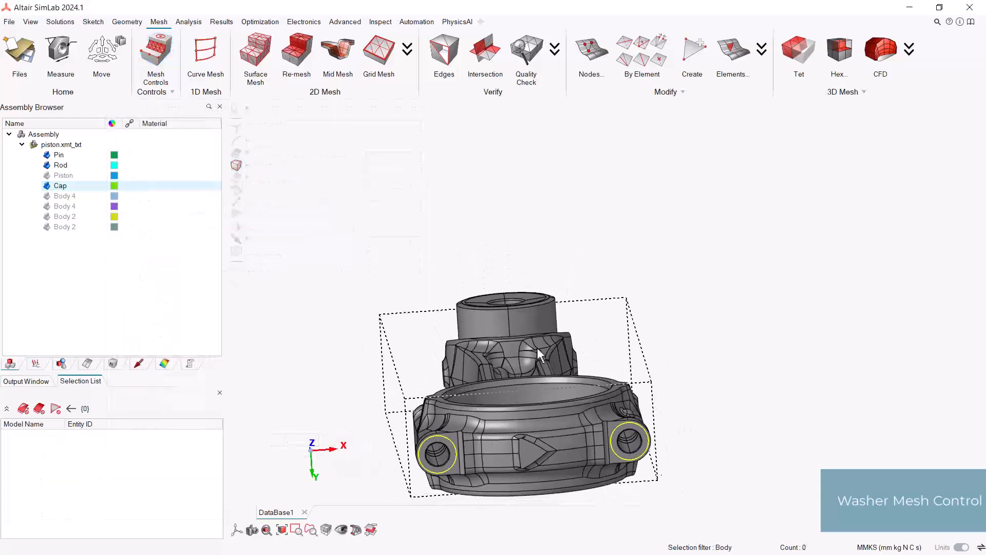
scroll(594, 363, down, 2)
middle_drag(594, 363, 609, 381)
right_drag(560, 354, 571, 377)
scroll(578, 381, down, 1)
middle_drag(580, 388, 556, 395)
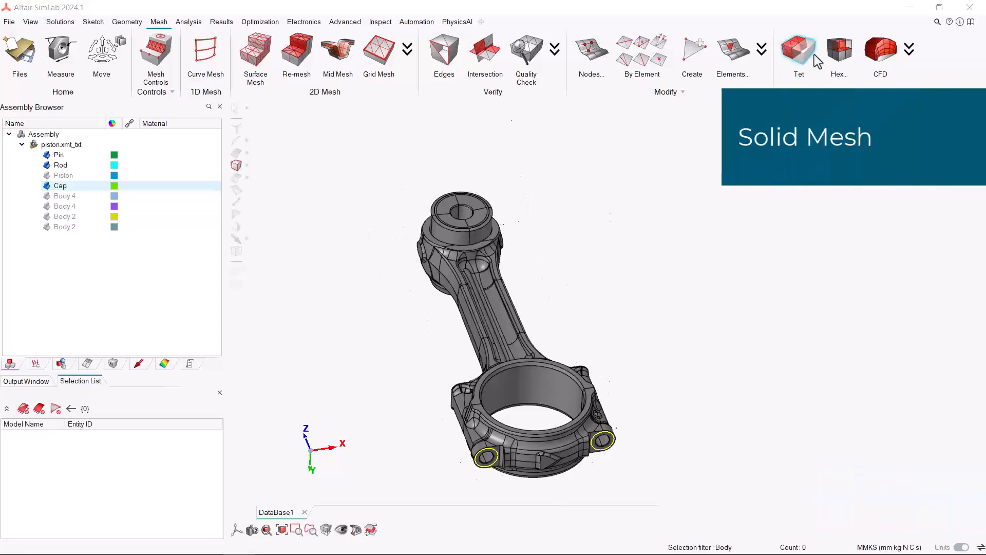
click(798, 51)
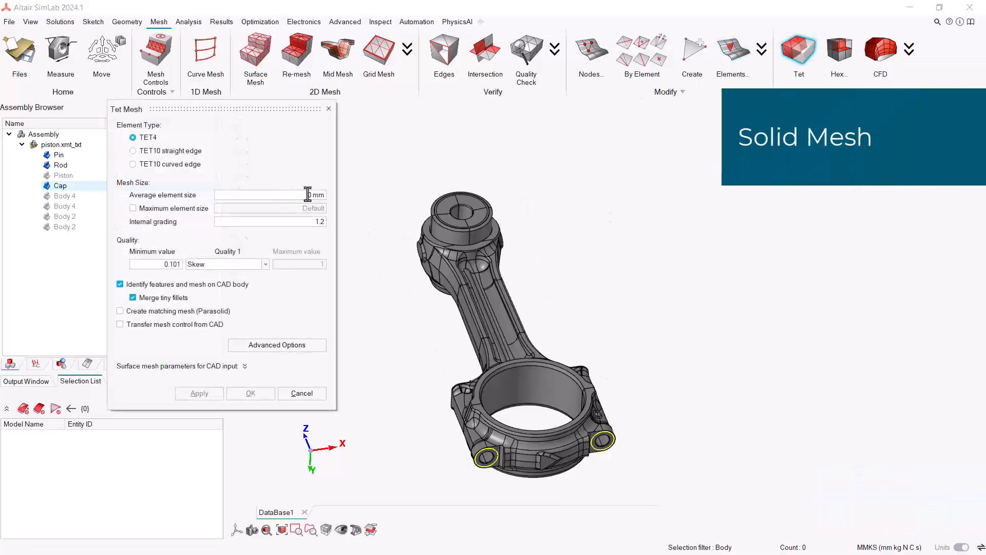
middle_drag(405, 253, 396, 243)
click(220, 265)
click(220, 283)
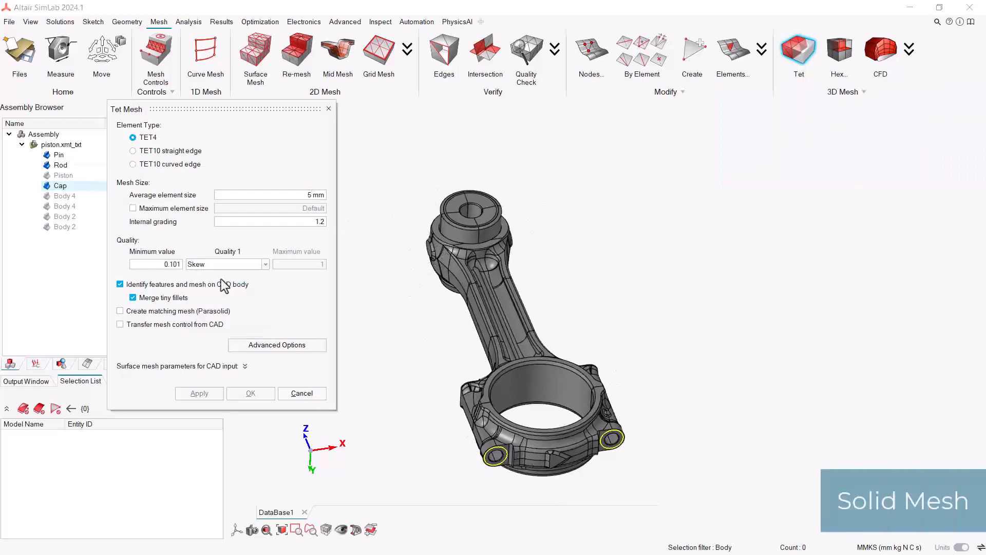
scroll(227, 269, up, 1)
drag(261, 109, 239, 179)
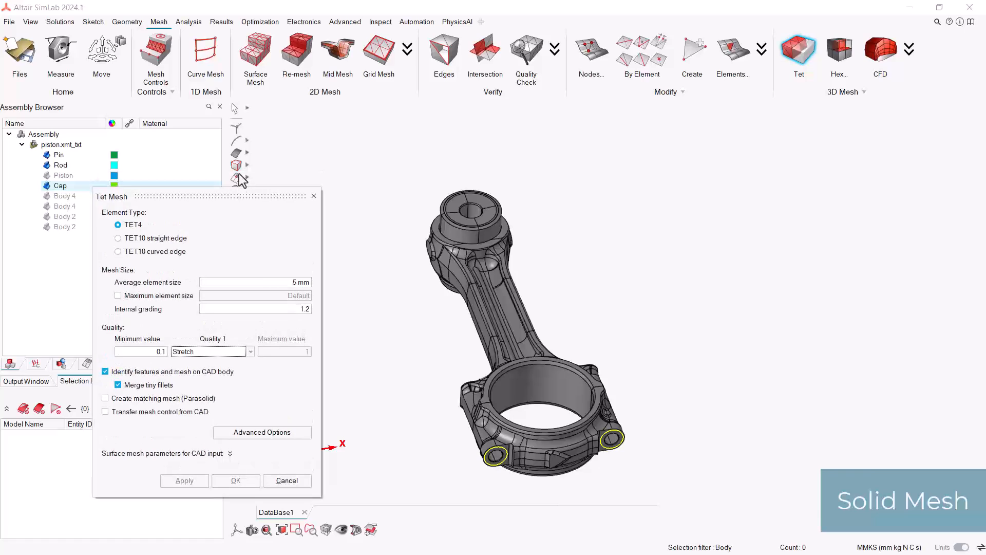
drag(331, 161, 691, 522)
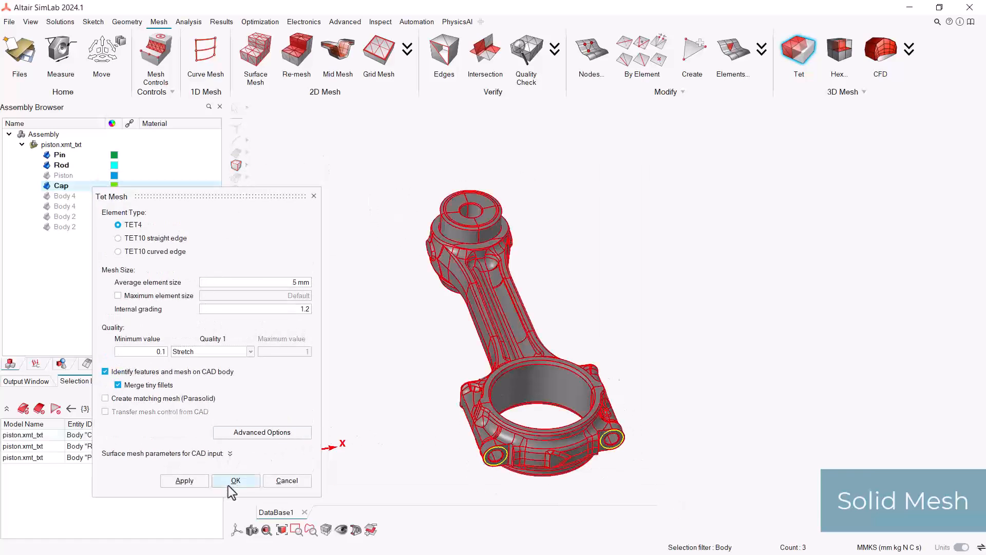
click(228, 485)
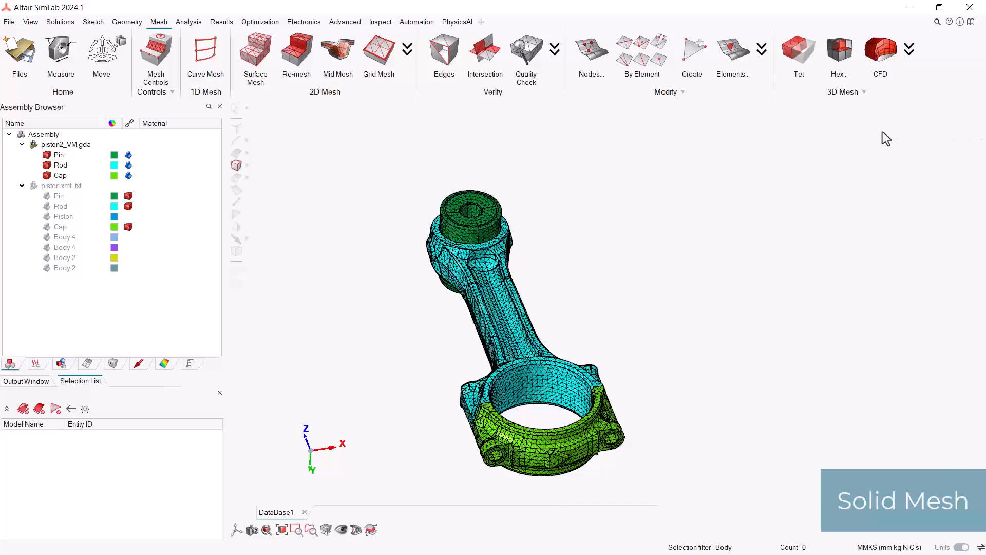
- Start creating a 3D solid bolt with the Pattern1 Using Face/Group pattern
click(339, 25)
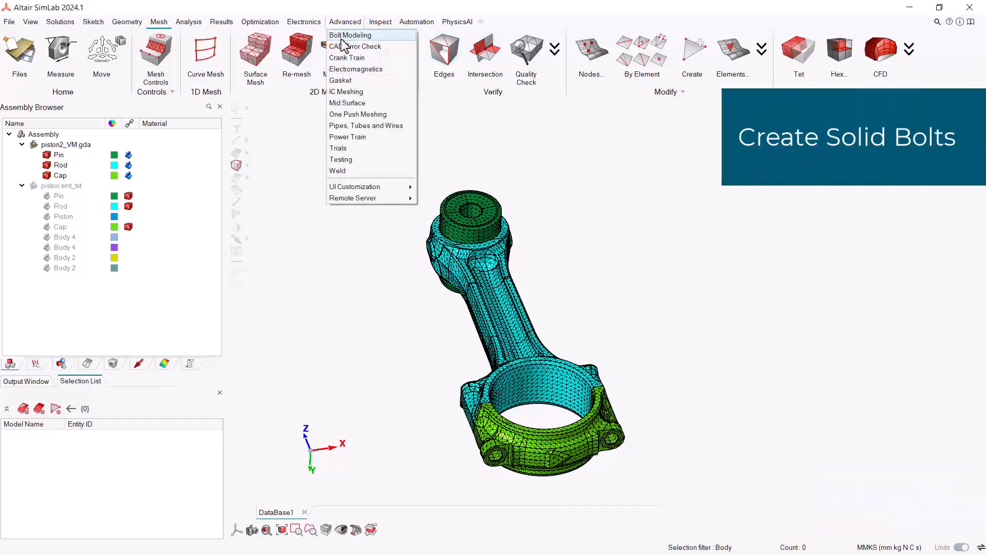
click(341, 40)
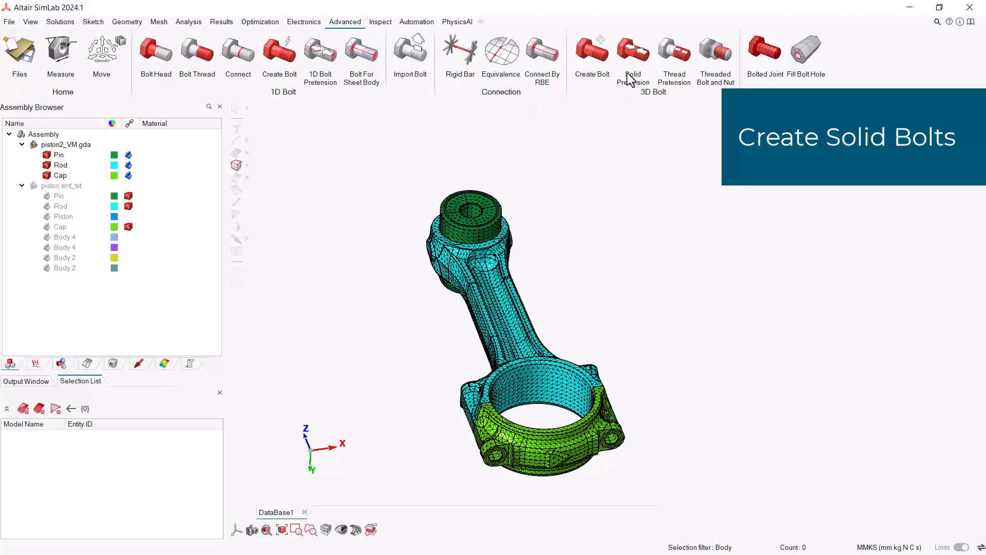
click(593, 66)
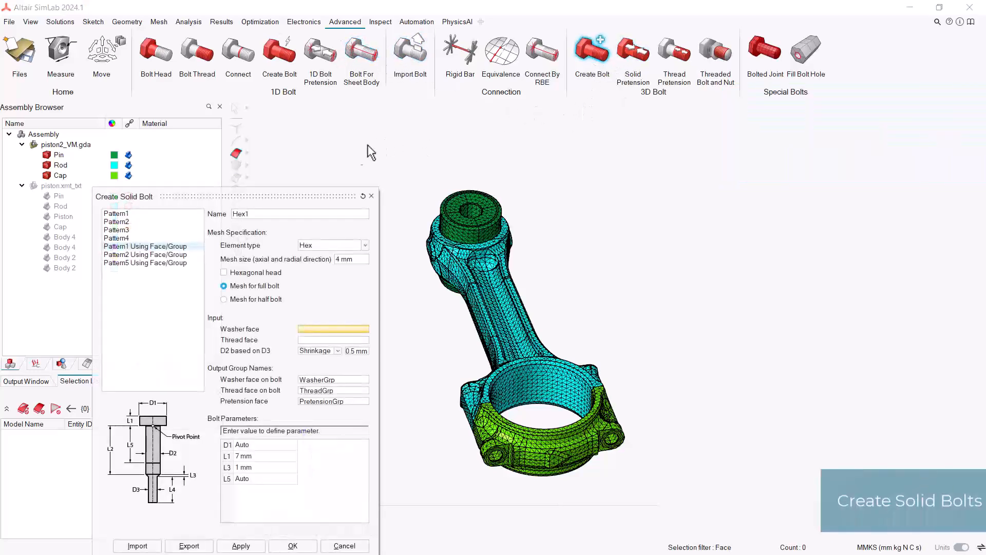
drag(258, 195, 315, 108)
click(199, 160)
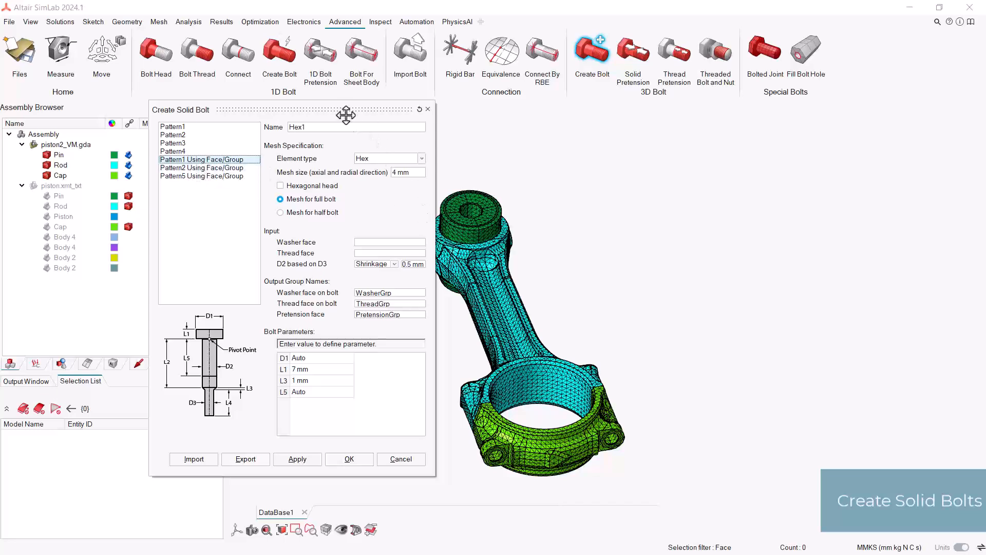
- Assign the ring-shaped faces around the cap's two bolt holes as the washer faces of the solid bolts
drag(371, 104, 883, 116)
scroll(600, 371, up, 2)
right_drag(531, 435, 543, 385)
middle_drag(550, 436, 528, 417)
scroll(529, 417, up, 1)
scroll(529, 422, up, 3)
click(899, 257)
scroll(508, 334, up, 2)
click(377, 431)
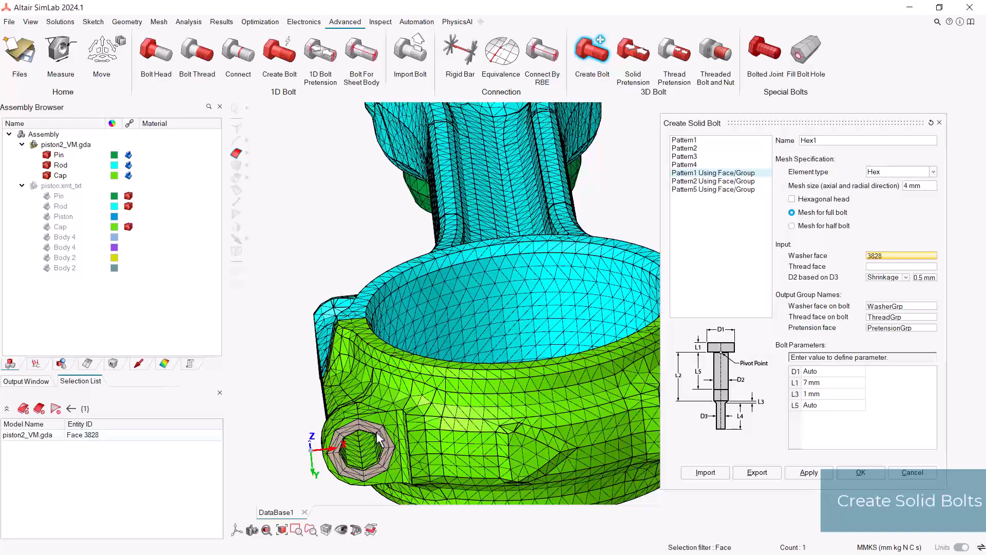
right_drag(445, 422, 370, 380)
scroll(385, 381, down, 1)
click(601, 358)
- Assign the rod's two bolt-hole cylinder faces as thread faces, hiding the meshed Cap to reach them, and create the hex-meshed bolts
click(897, 265)
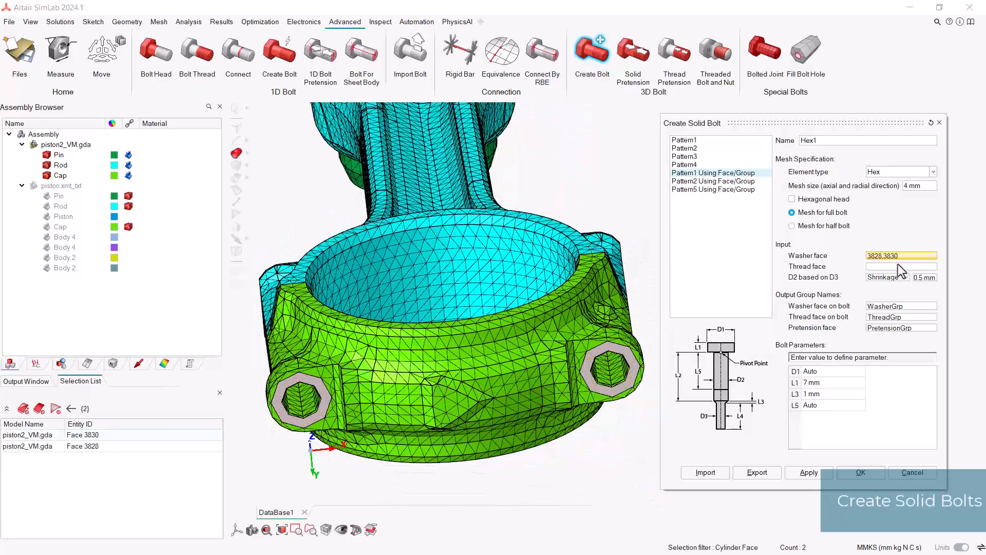
middle_drag(602, 307, 596, 262)
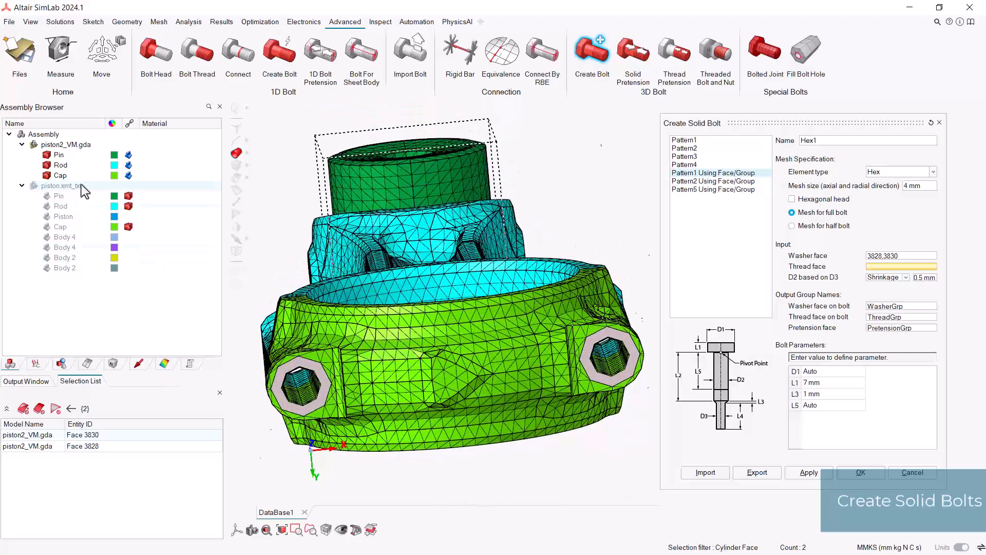
click(46, 176)
middle_drag(493, 331, 505, 349)
click(620, 374)
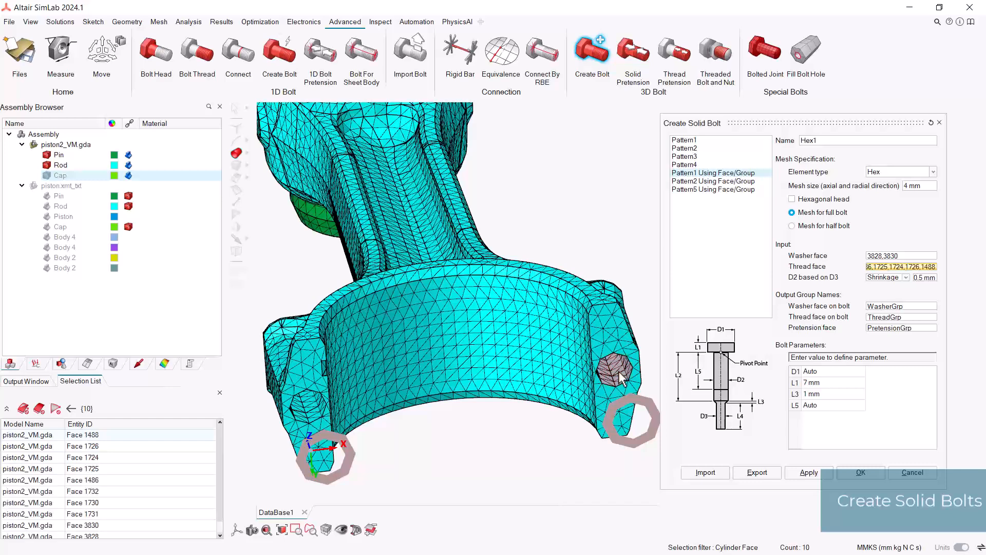
click(298, 408)
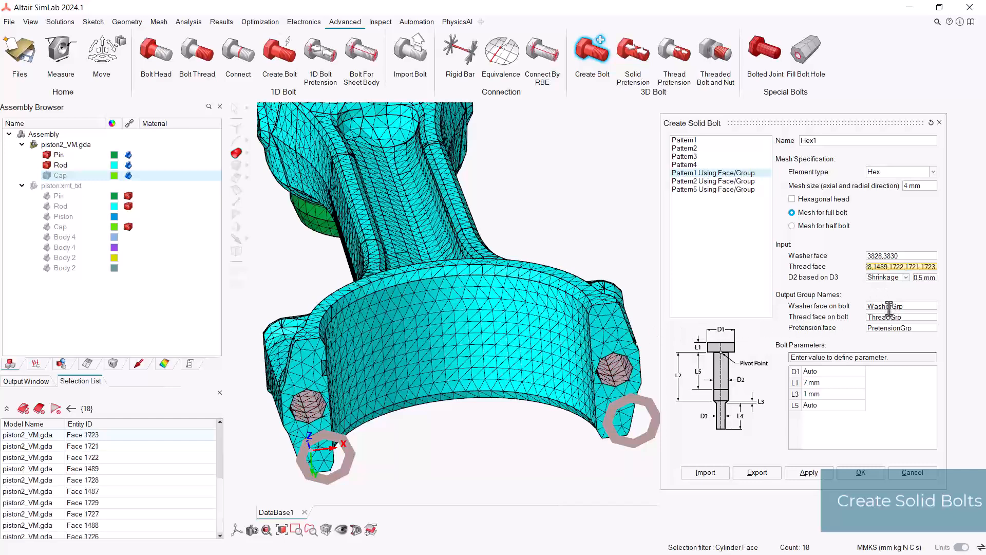
click(862, 475)
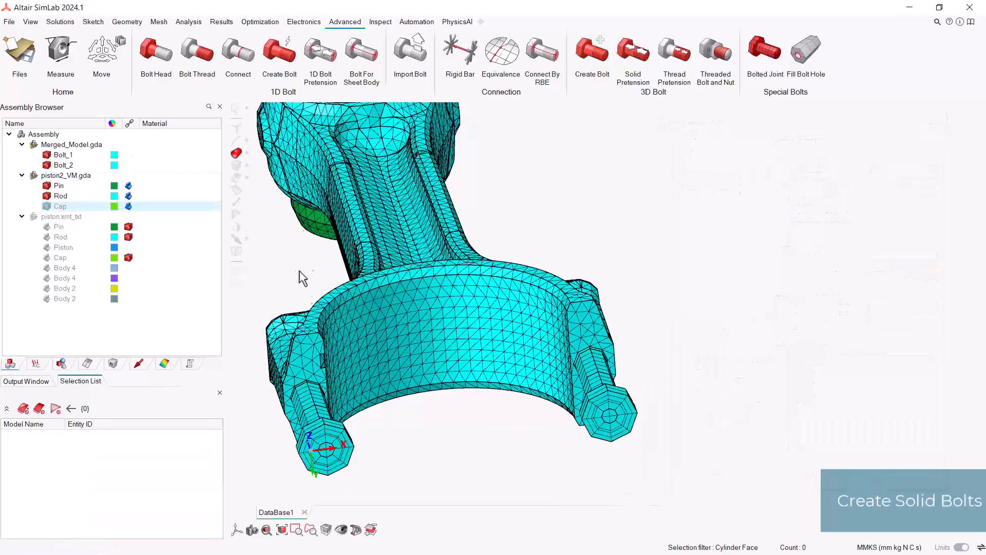
- Show the meshed Cap body again together with the rod and the new bolts
click(41, 209)
click(45, 209)
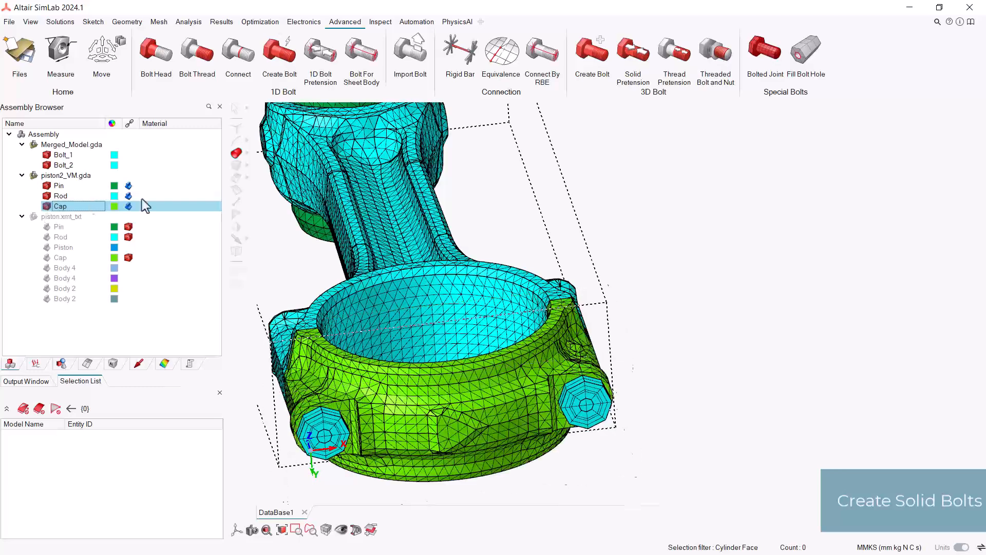
scroll(419, 335, down, 4)
right_drag(449, 353, 545, 346)
middle_drag(546, 346, 554, 359)
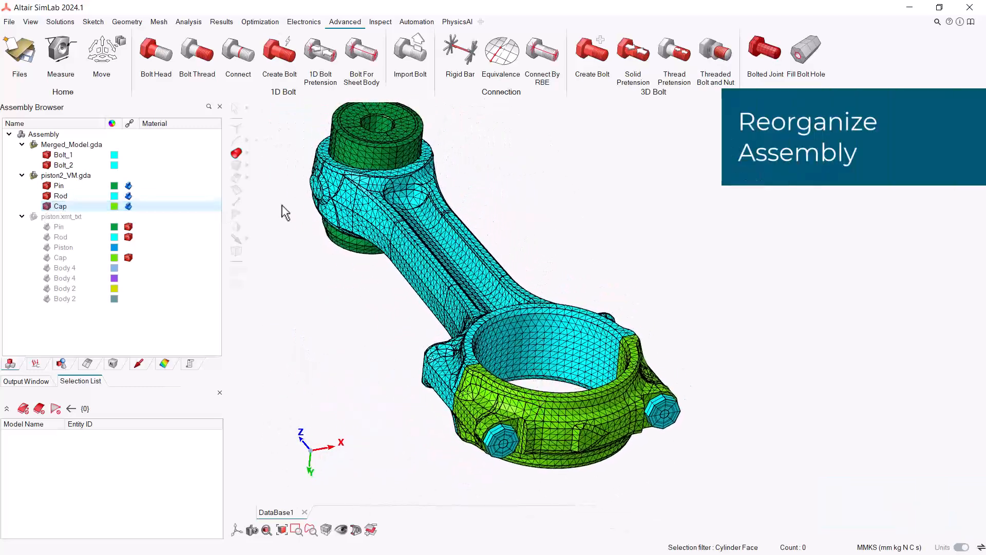
scroll(308, 316, down, 1)
right_drag(318, 279, 381, 277)
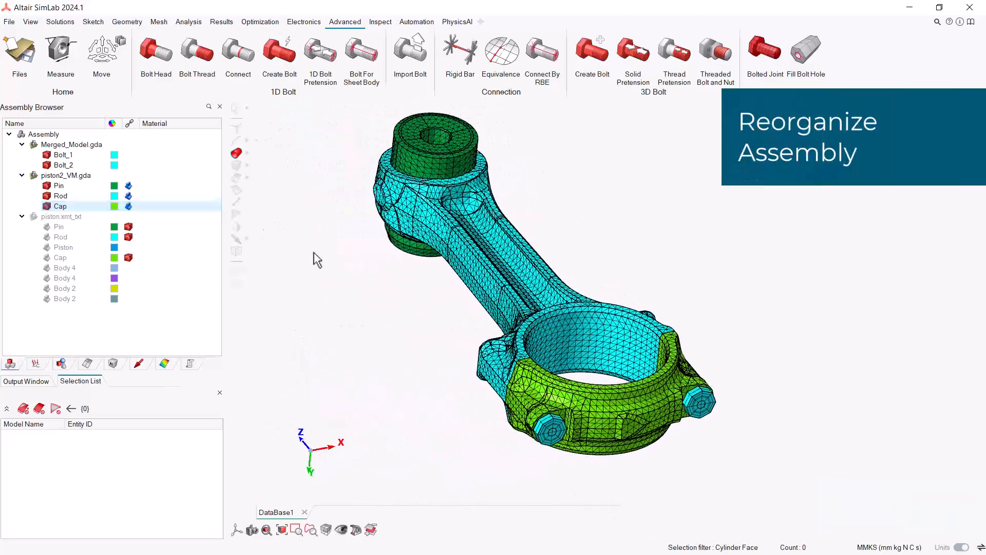
- Move both bolt bodies into the piston2_VM.gda model and assign random colors to that model's bodies
drag(67, 154, 85, 171)
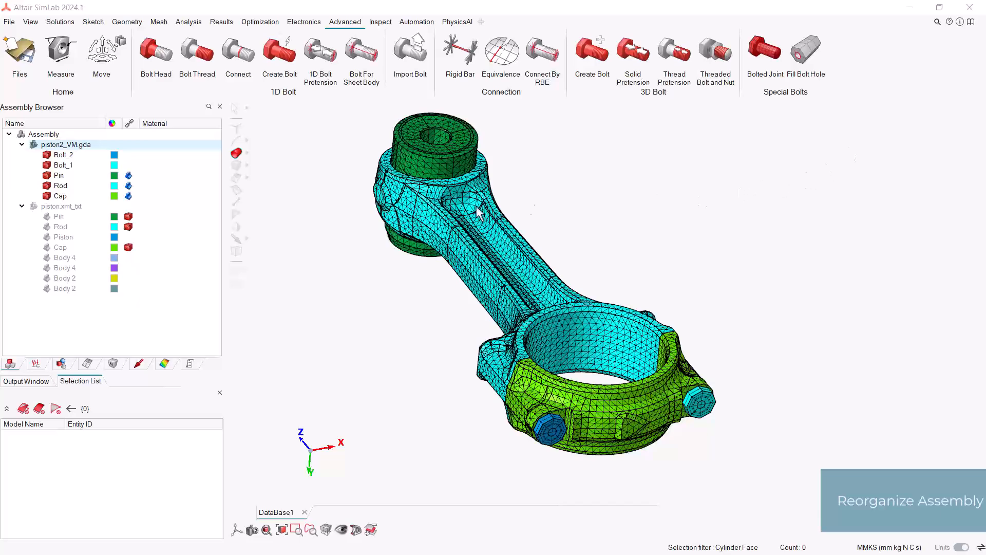
click(88, 146)
right_click(65, 146)
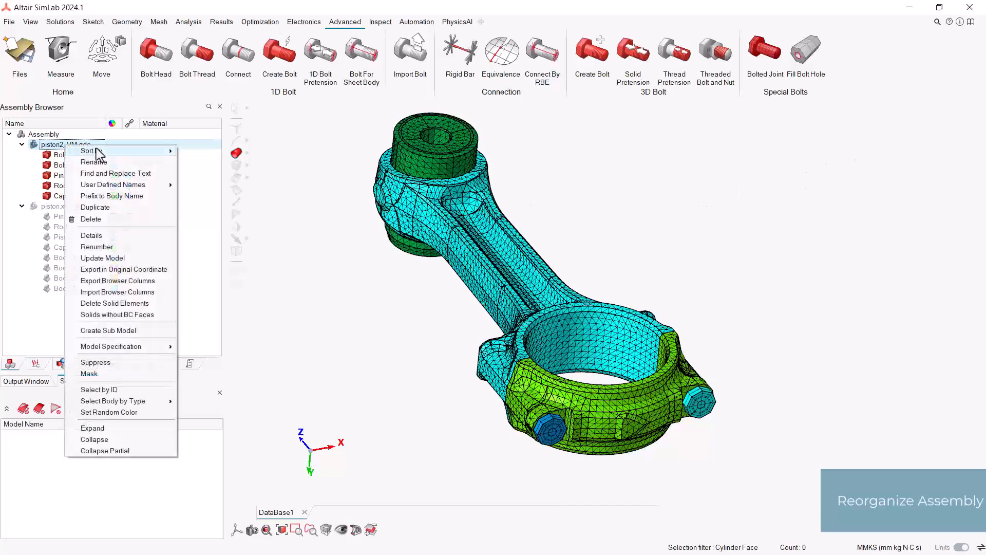
click(114, 412)
middle_drag(444, 374, 458, 347)
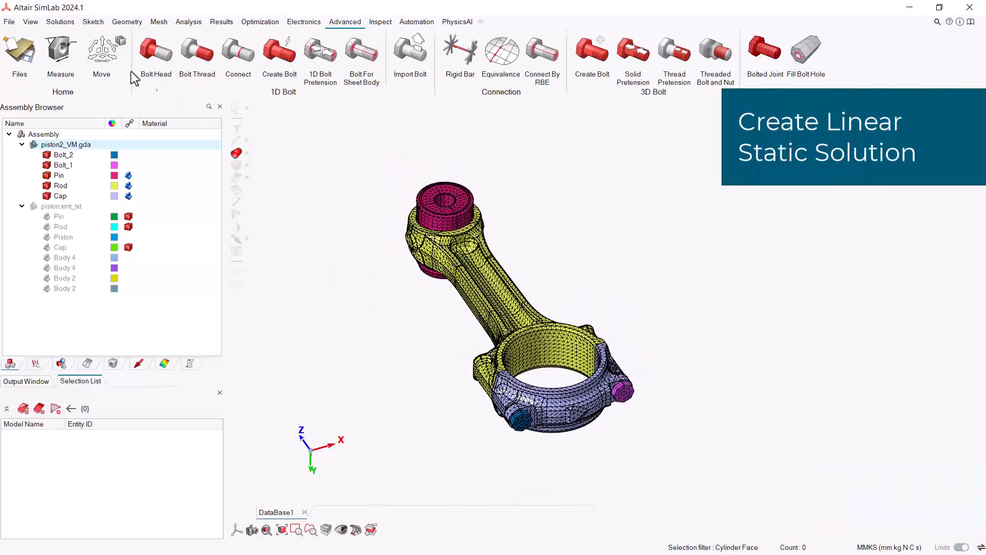
- Create an OptiStruct Linear Static structural solution named StaticStressAnalysis for the piston2_VM.gda bodies, and widen the solution tree's name column
click(61, 22)
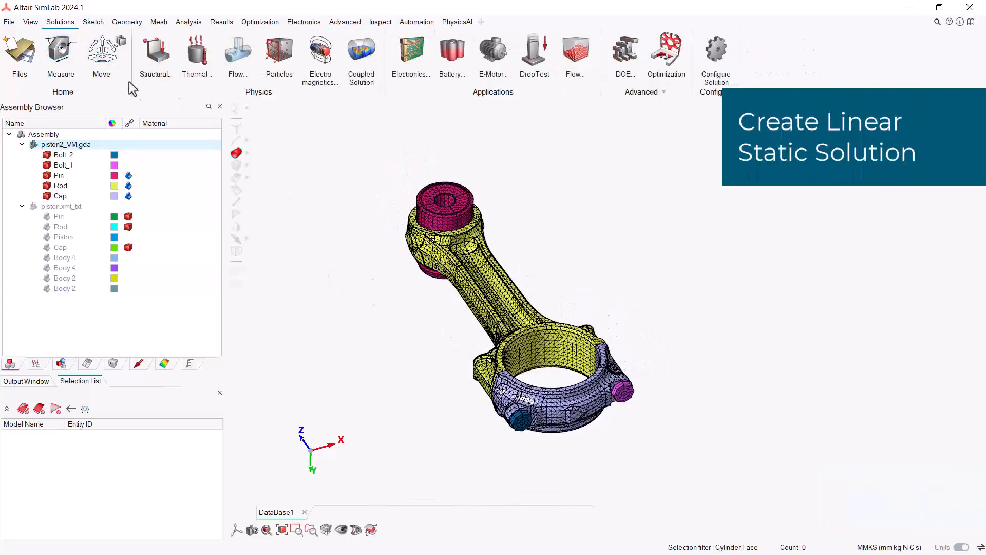
click(155, 52)
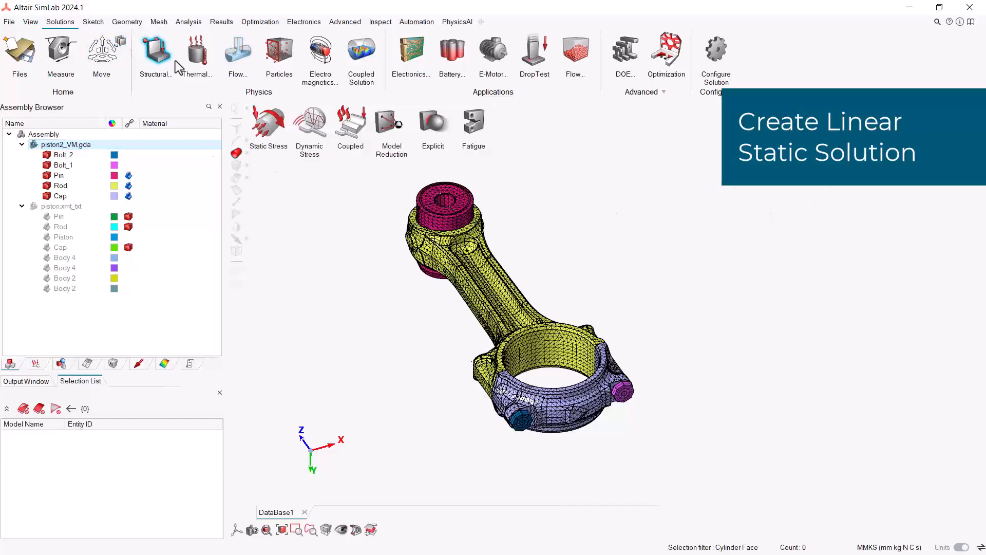
click(277, 144)
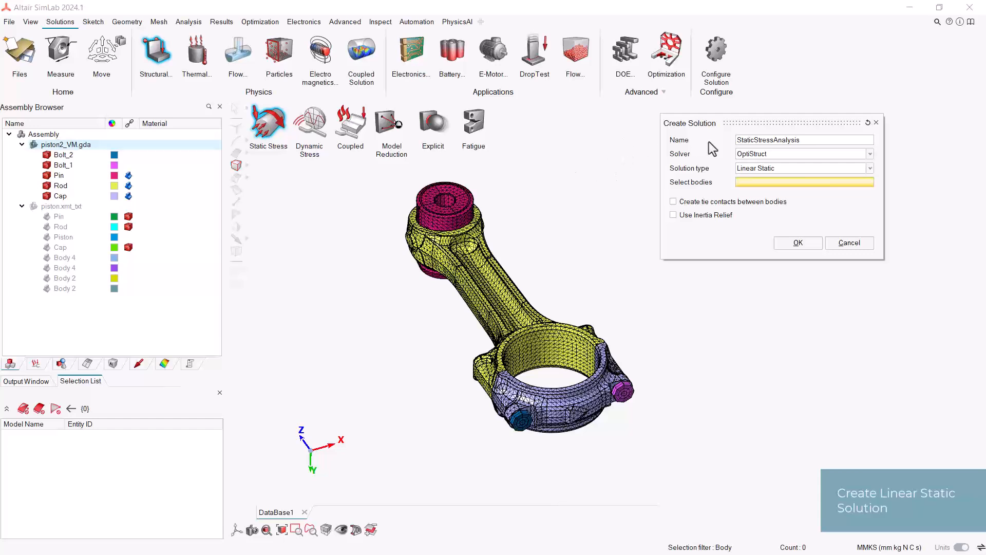
click(82, 143)
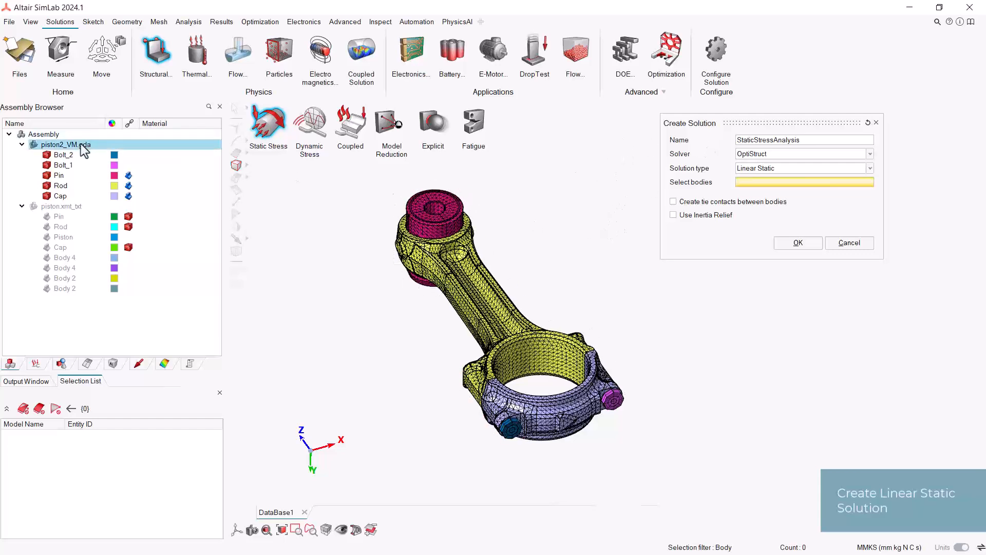
click(810, 245)
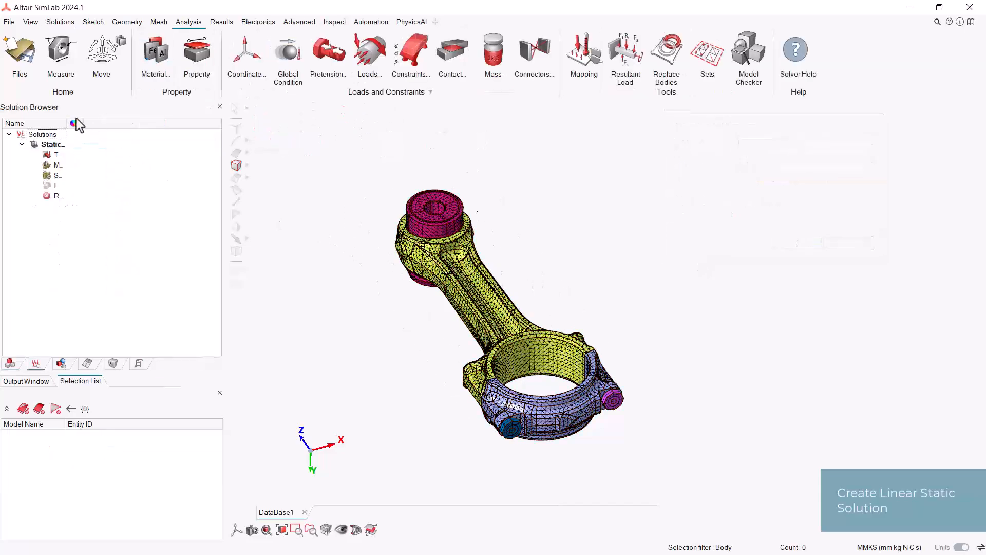
drag(67, 122, 134, 124)
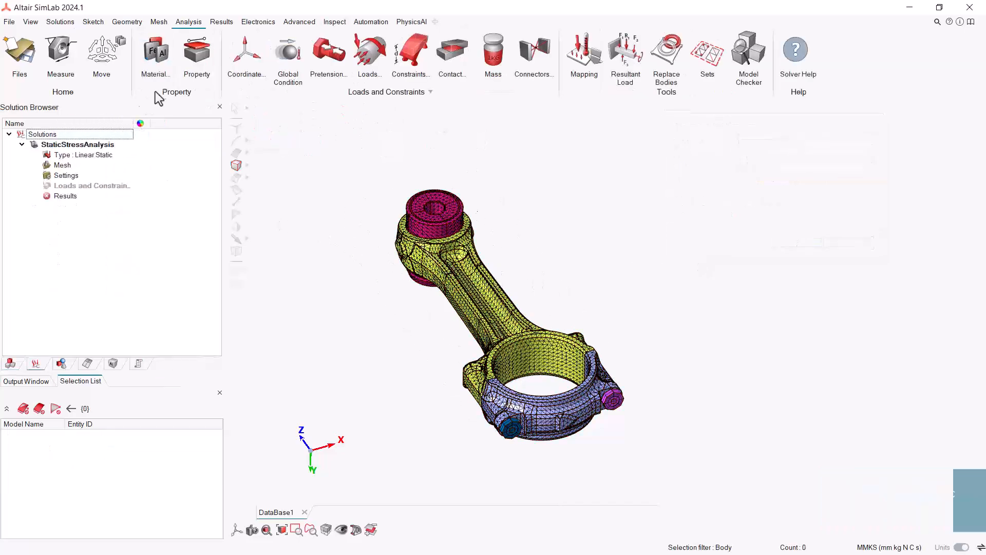
- Load Cast Iron from the Solid category of the built-in SimLab Material Database into the material browser
click(153, 56)
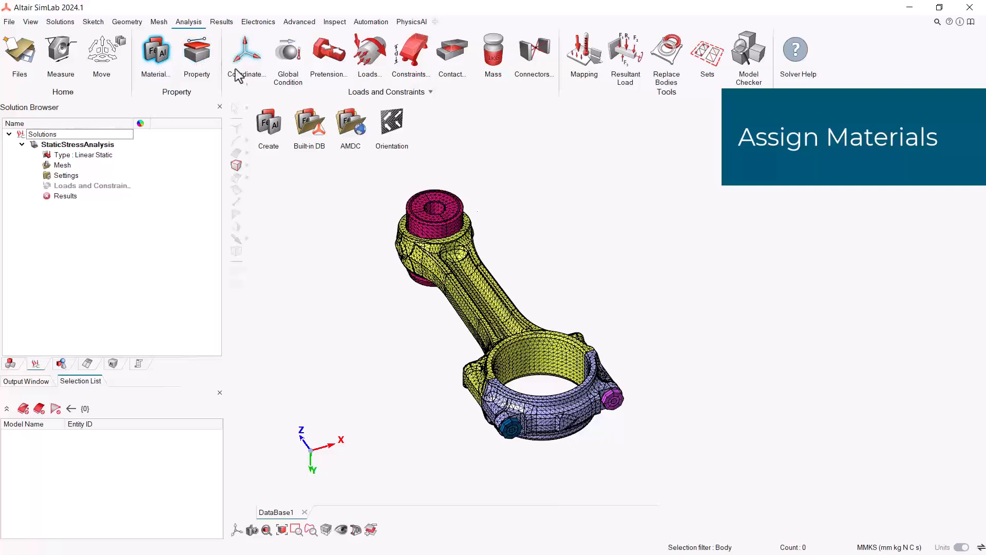
click(310, 136)
drag(671, 127, 342, 120)
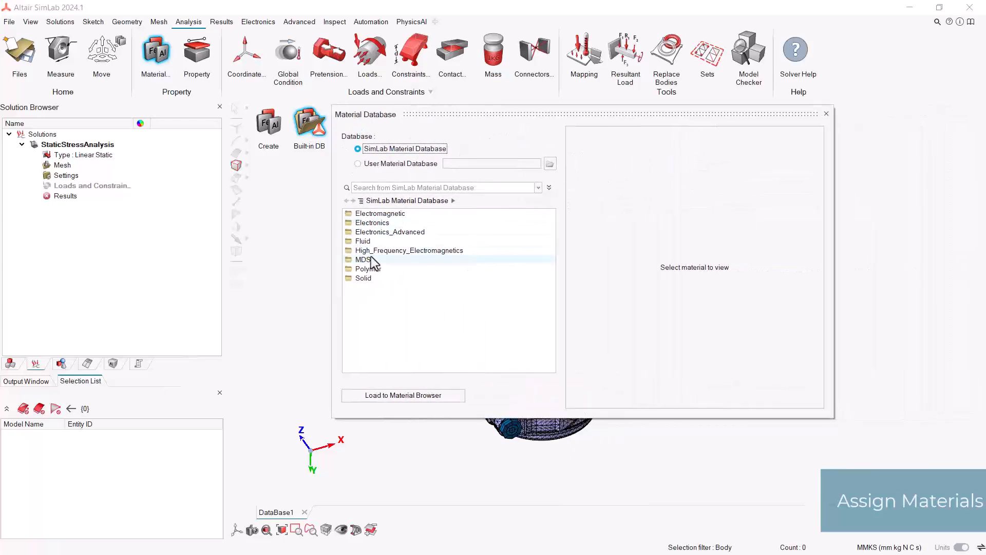
double_click(374, 278)
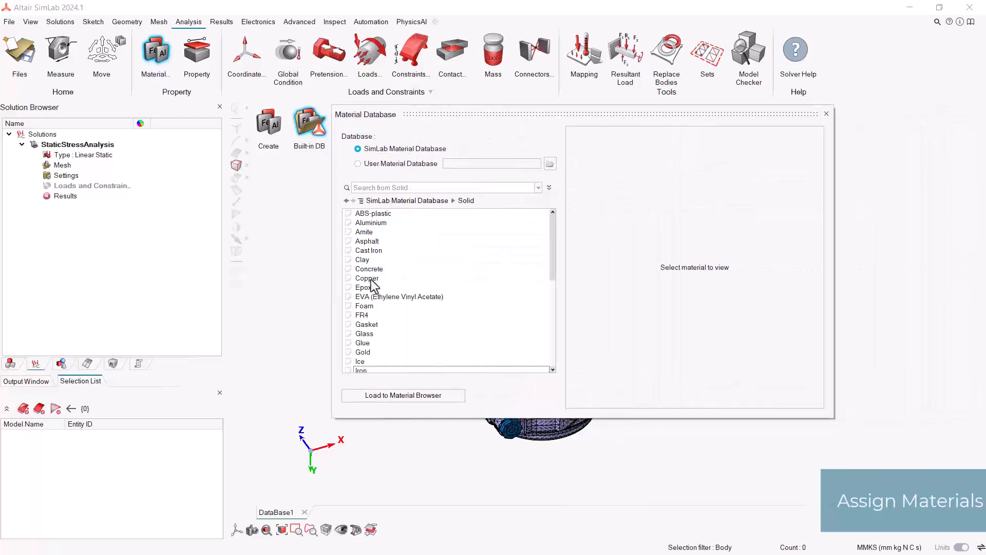
click(390, 252)
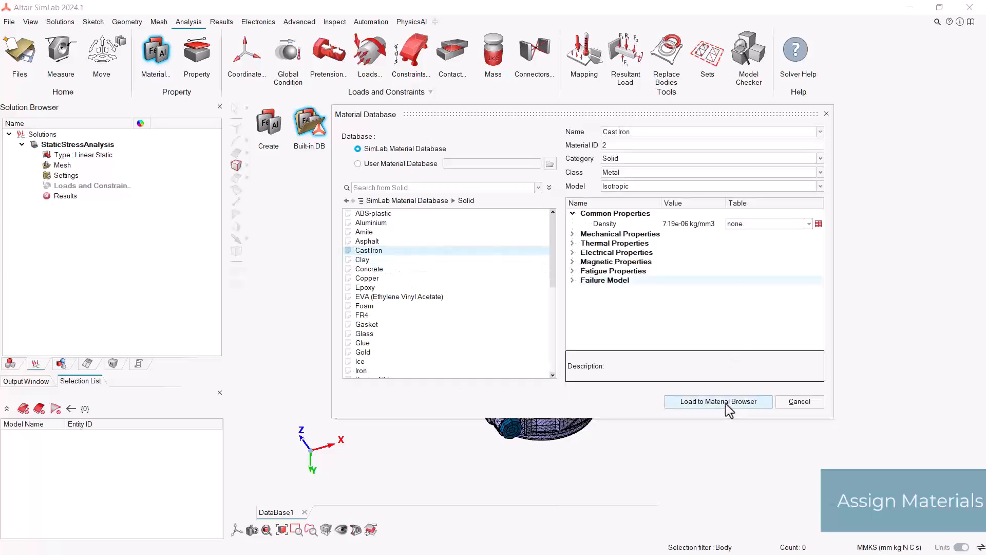
click(725, 403)
- Load Steel from the Solid material category into the material browser and close the material database
scroll(478, 341, down, 6)
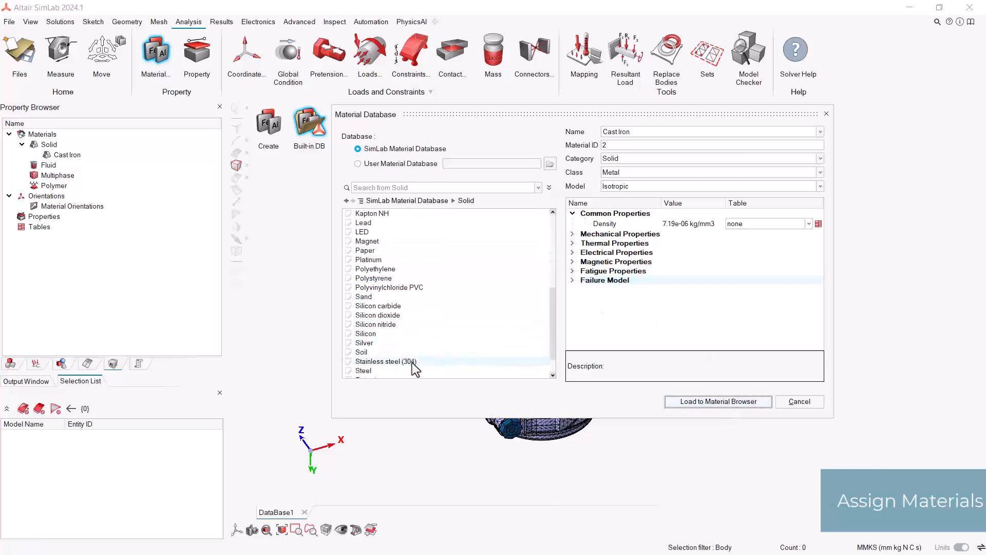
click(539, 371)
scroll(539, 368, down, 1)
click(691, 403)
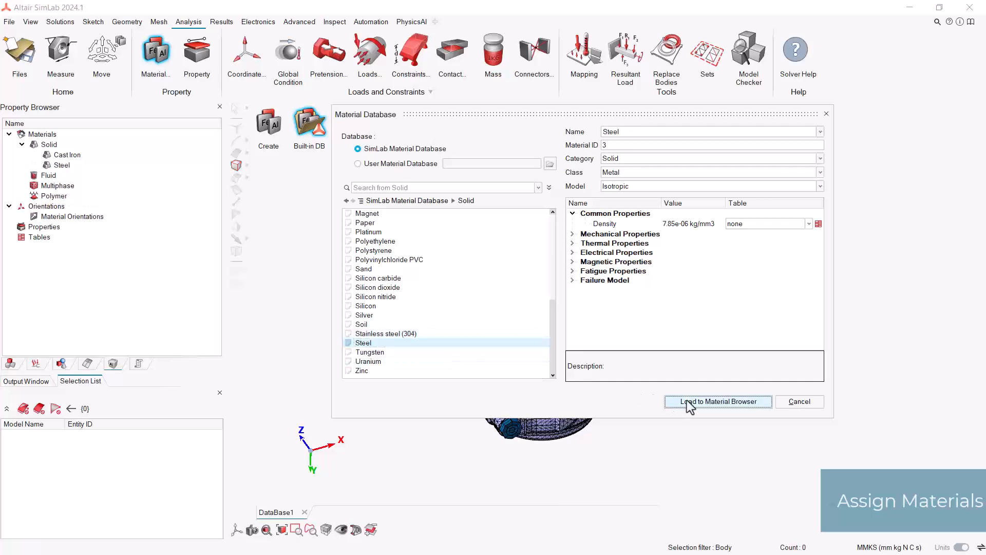
click(789, 402)
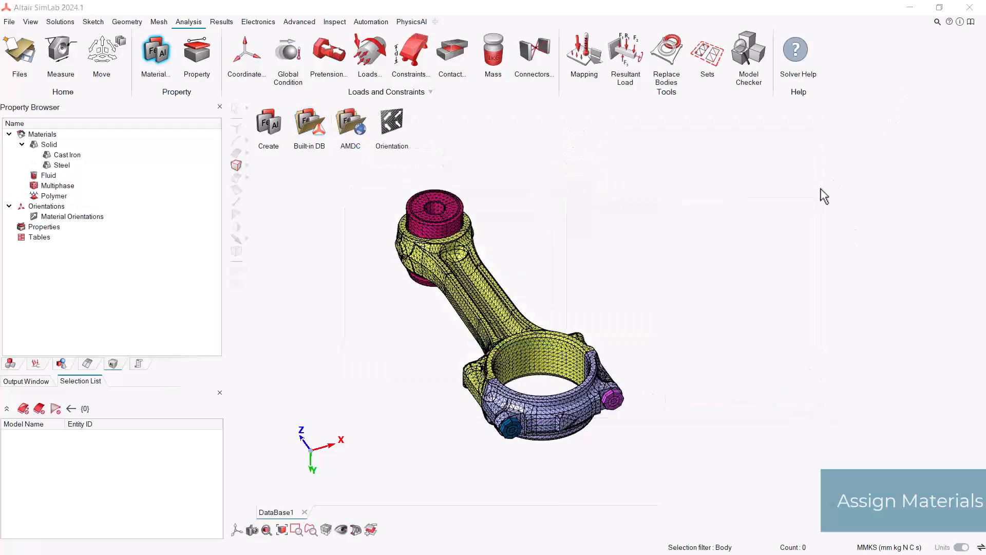
- Assign Cast Iron as the material of the meshed Cap and Rod bodies in piston2_VM.gda
click(18, 364)
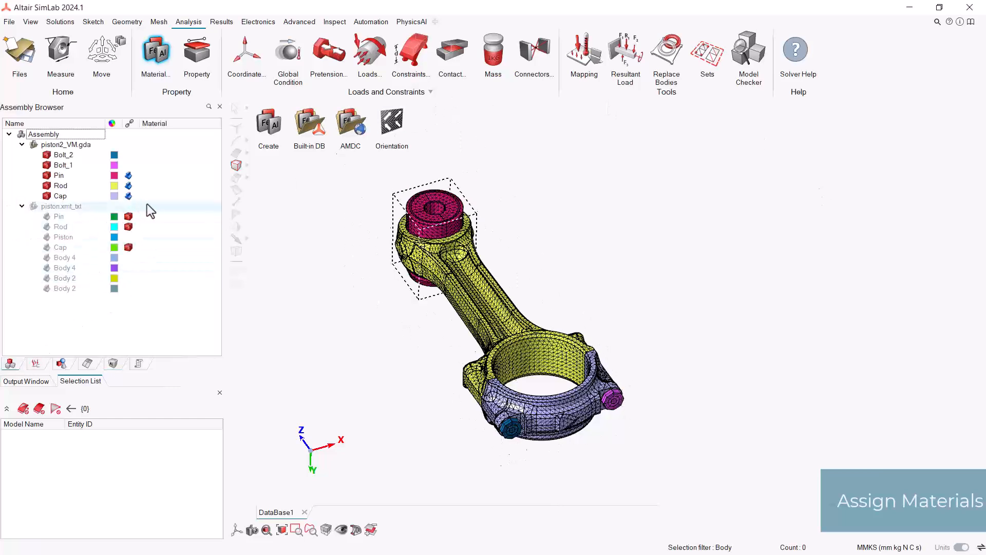
click(168, 198)
click(168, 196)
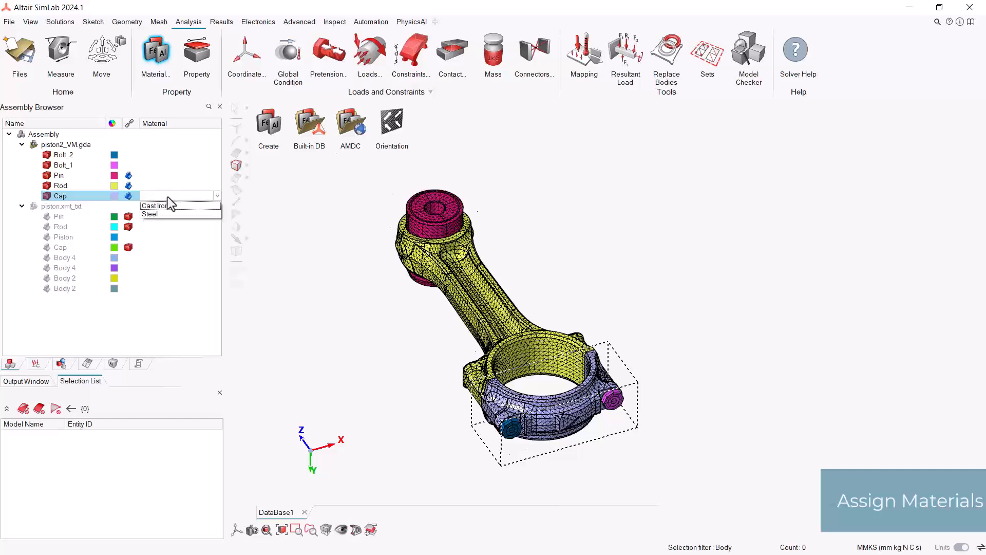
click(170, 208)
click(161, 186)
click(170, 186)
click(164, 194)
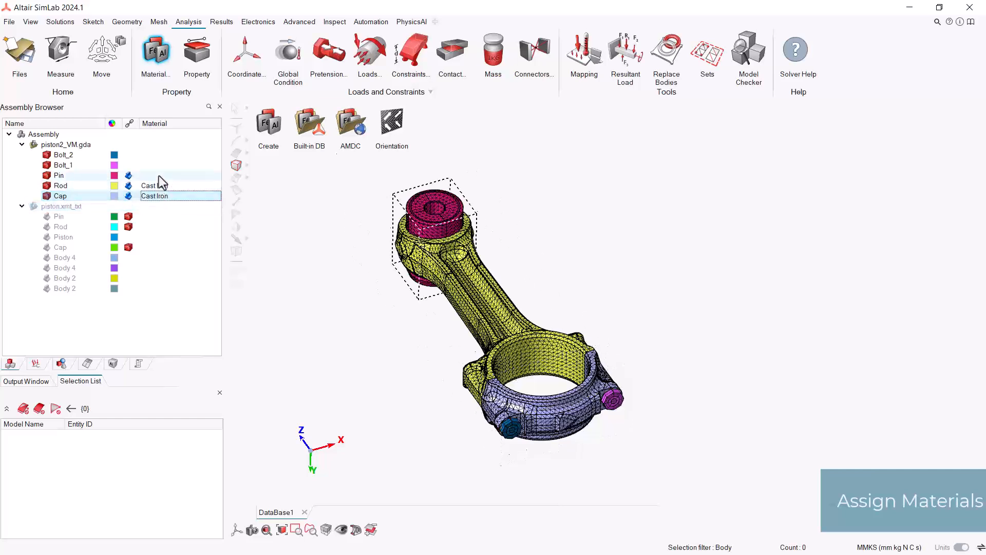
- Assign Steel to Bolt_2, Bolt_1 and the meshed Pin together
click(64, 155)
ctrl+click(71, 165)
ctrl+click(78, 176)
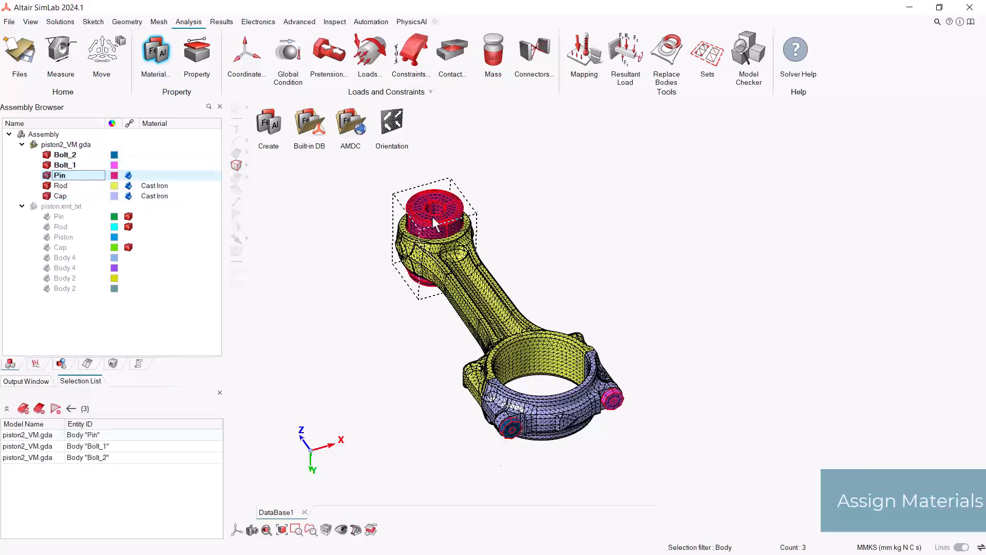
right_click(310, 242)
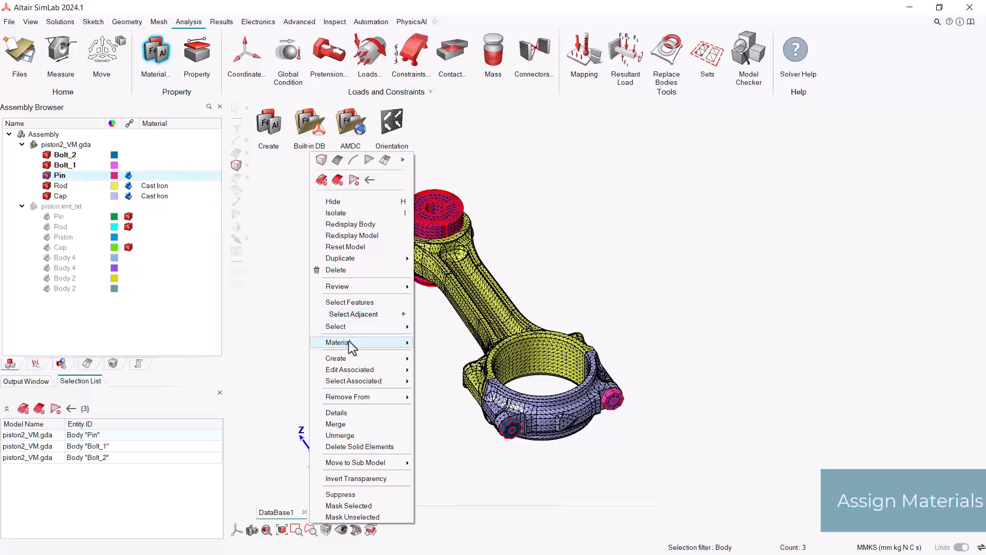
mouse_move(409, 348)
click(440, 369)
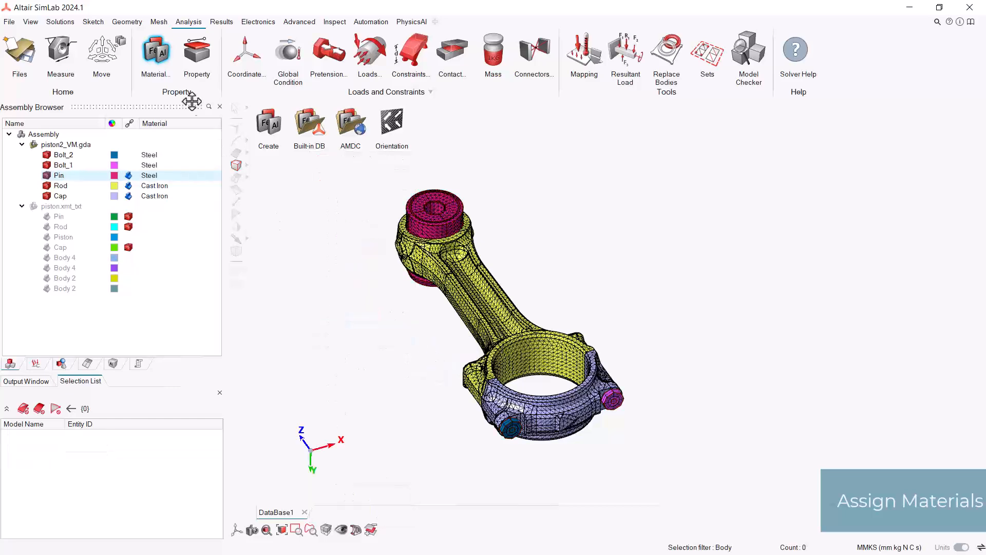
right_drag(399, 181, 368, 165)
middle_drag(479, 300, 523, 308)
middle_drag(457, 290, 444, 305)
right_drag(445, 305, 509, 319)
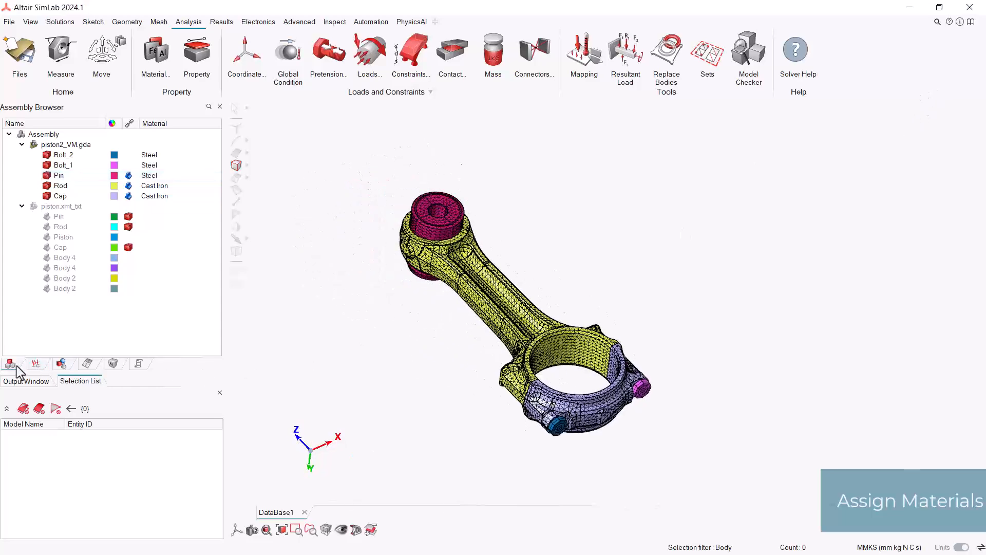
- Create a Face-Face TIE auto contact in the static solution with the Rod as main body and the Pin as secondary body
click(36, 363)
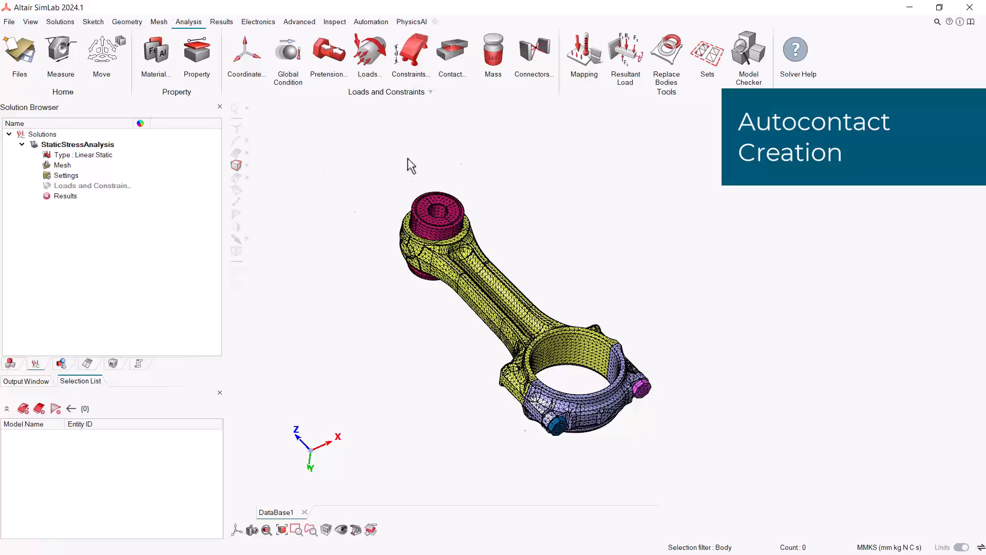
right_drag(408, 164, 396, 176)
click(464, 56)
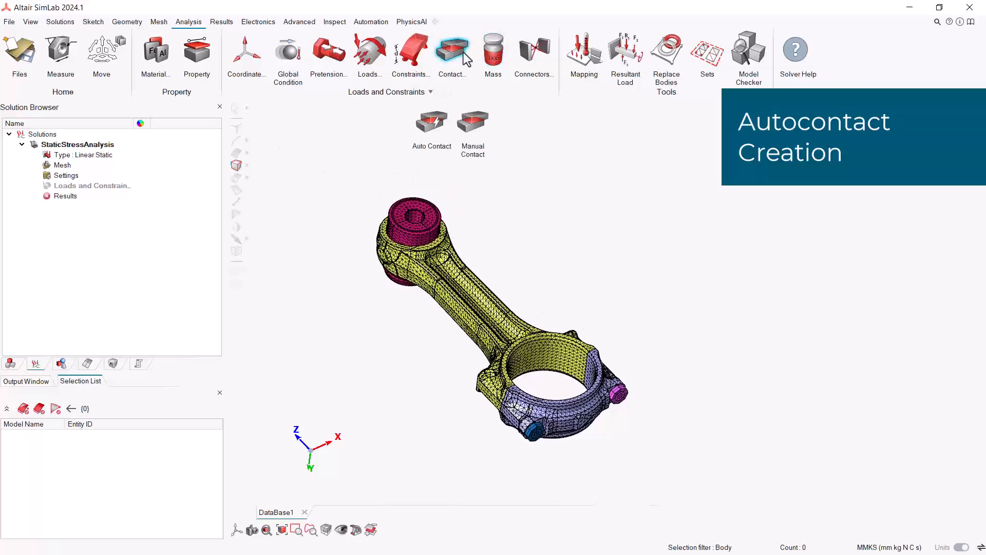
click(434, 123)
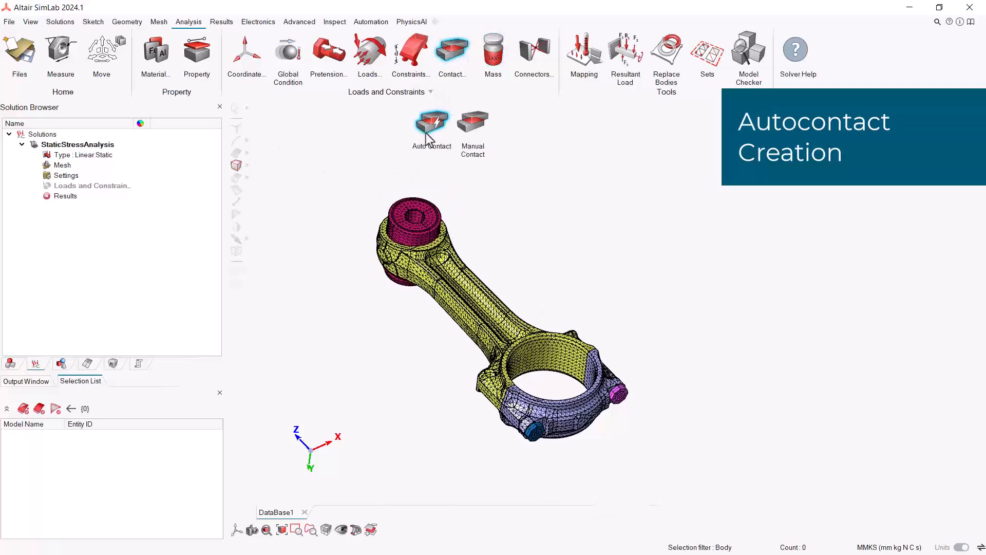
drag(464, 117, 206, 114)
middle_drag(376, 290, 393, 263)
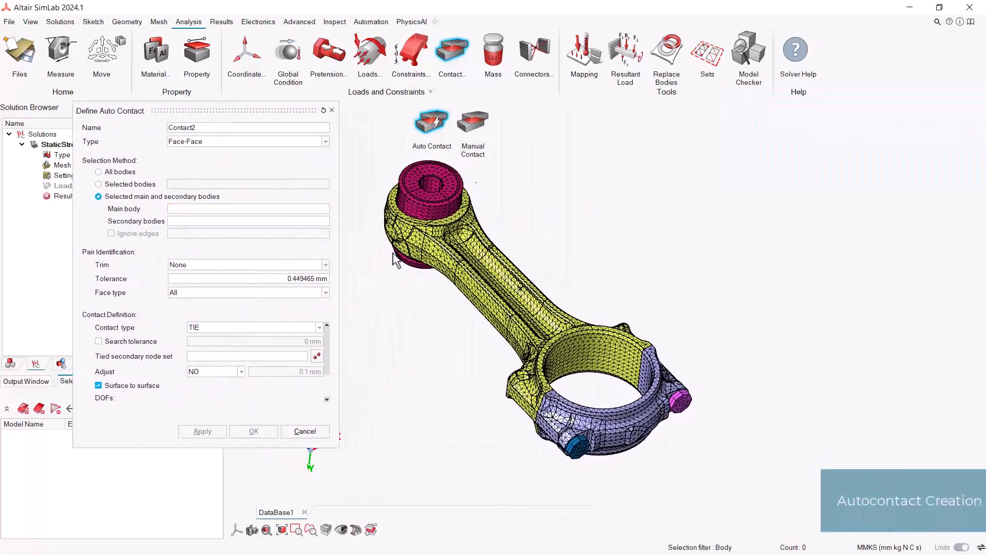
click(460, 228)
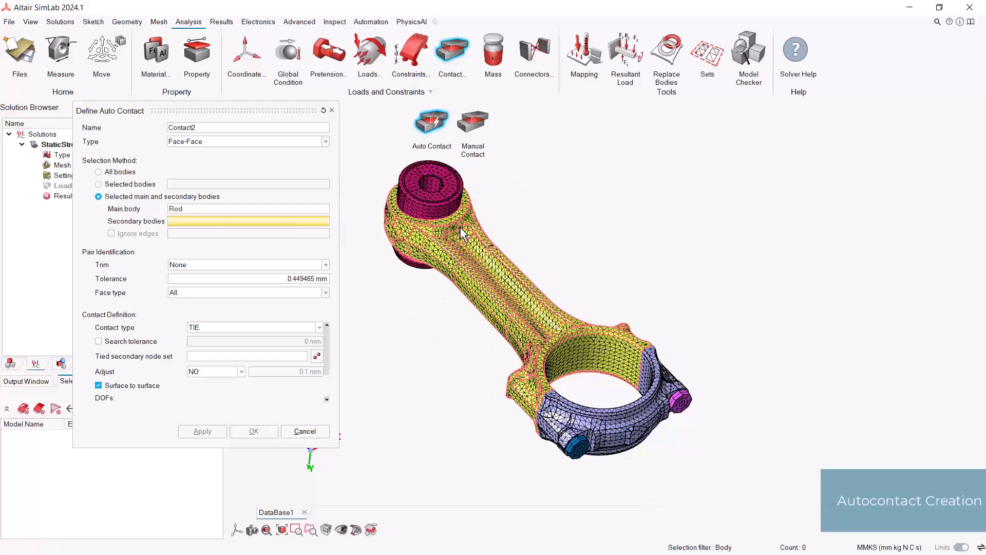
click(448, 208)
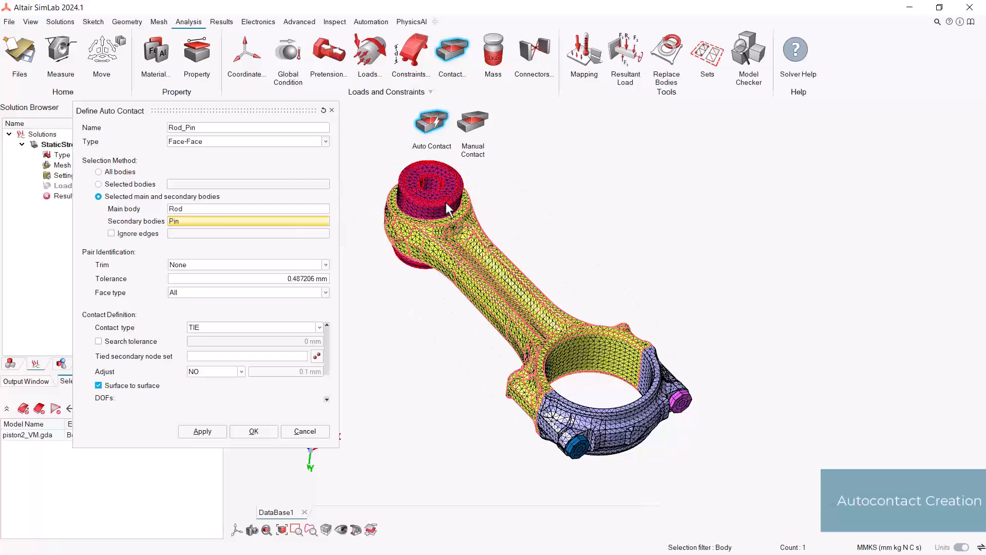
middle_drag(594, 193, 568, 222)
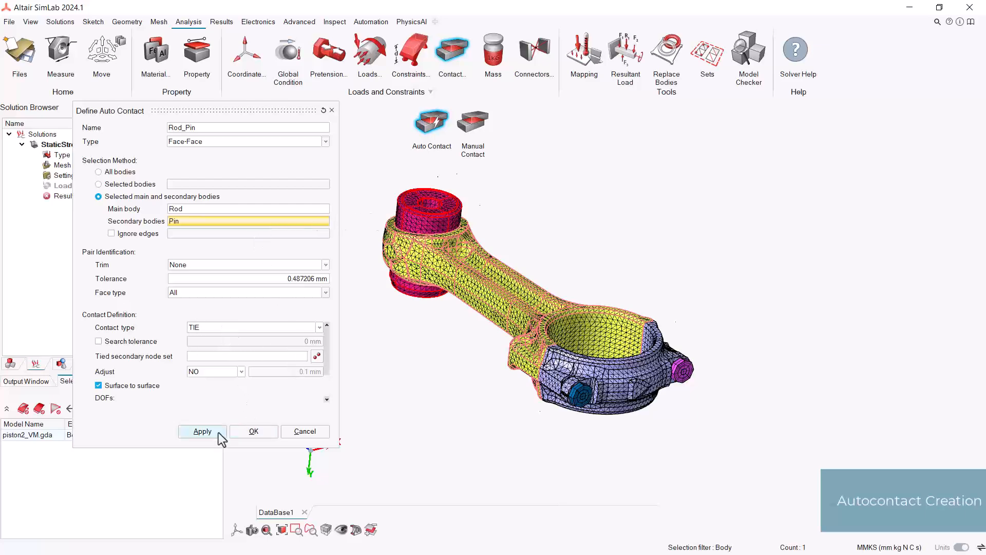
click(202, 432)
- Create a Face-Face TIE auto contact with the Rod as main body and the Cap as secondary body, and finish auto contact creation
middle_drag(500, 345, 480, 350)
click(528, 317)
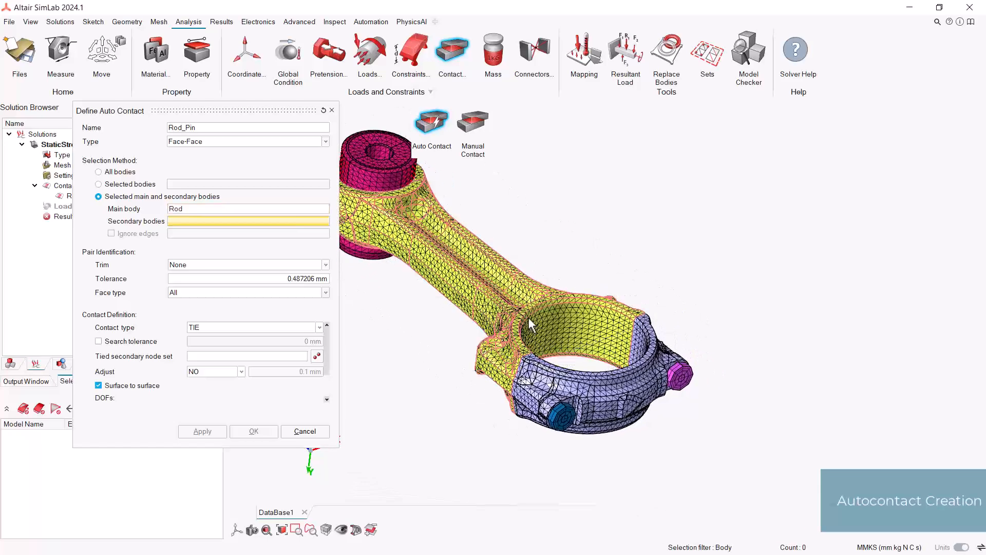
click(590, 390)
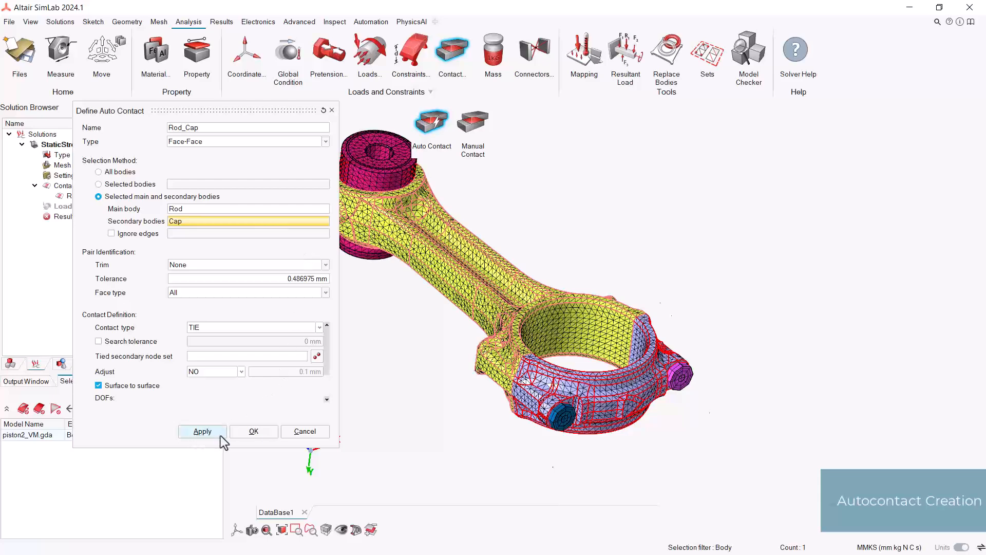
click(251, 432)
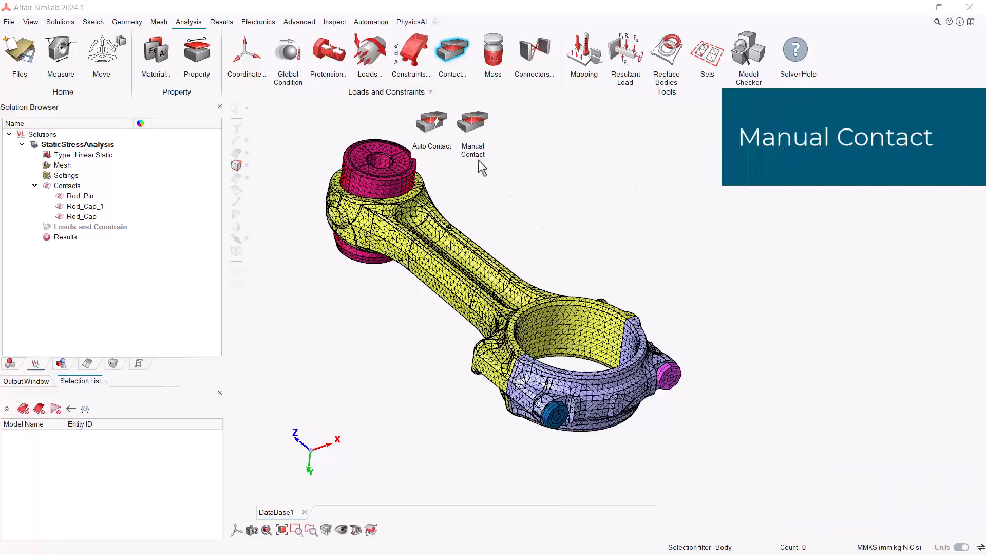
- Start a manual Face-Face contact and hide Bolt_2, Pin, Rod and Bolt_1 so only the meshed Cap remains displayed
click(481, 122)
middle_drag(669, 253, 656, 225)
scroll(629, 224, up, 2)
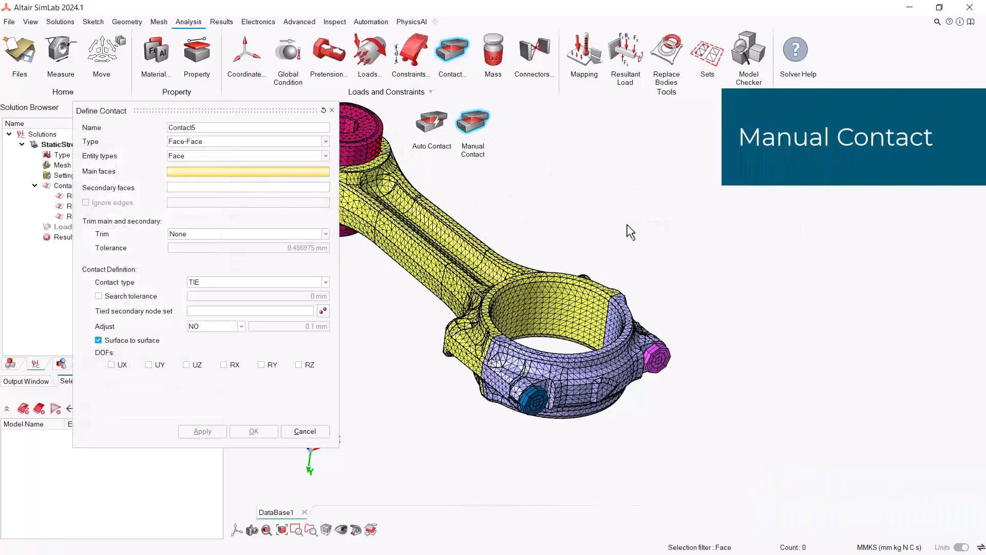
drag(282, 110, 350, 128)
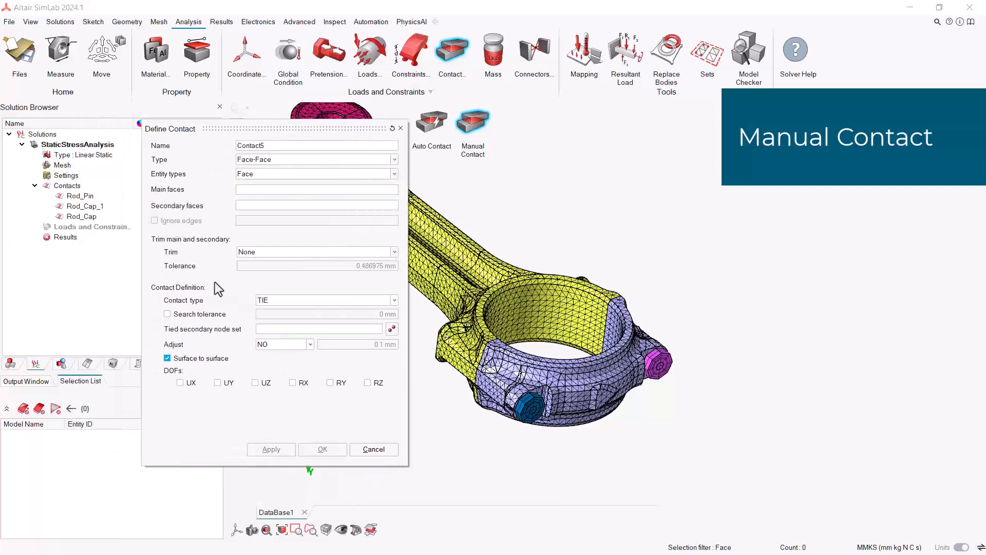
click(11, 363)
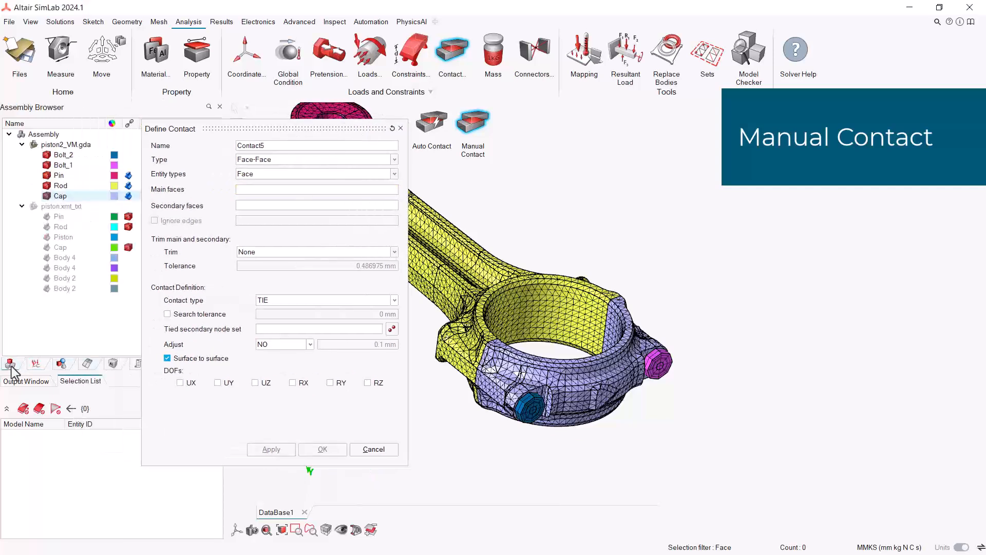
click(46, 155)
click(45, 175)
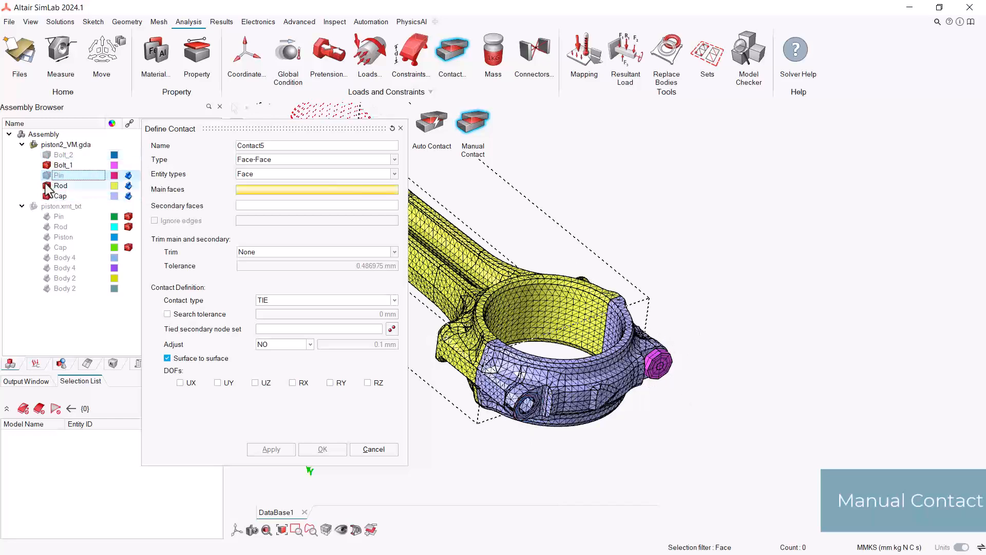
click(46, 186)
middle_drag(627, 378, 666, 348)
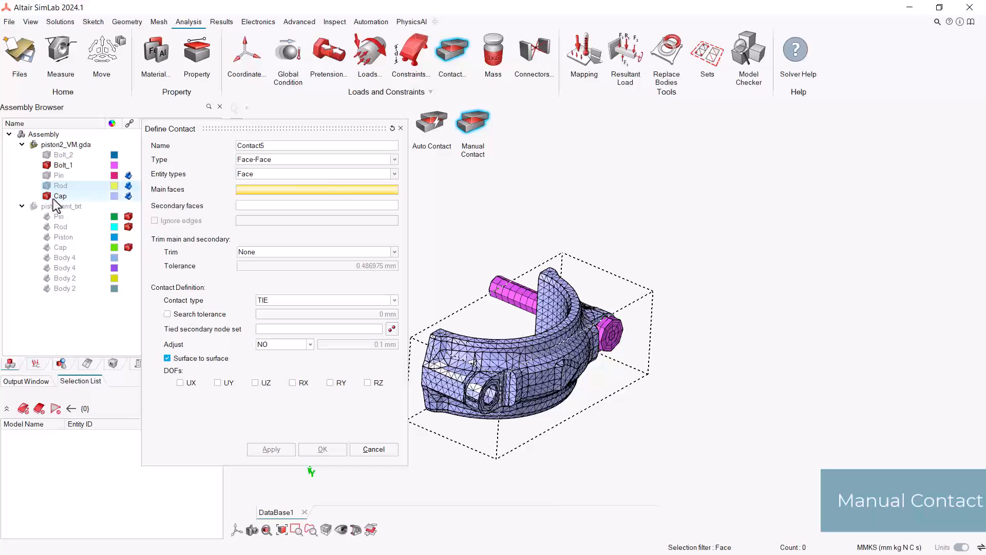
click(47, 165)
scroll(614, 371, up, 5)
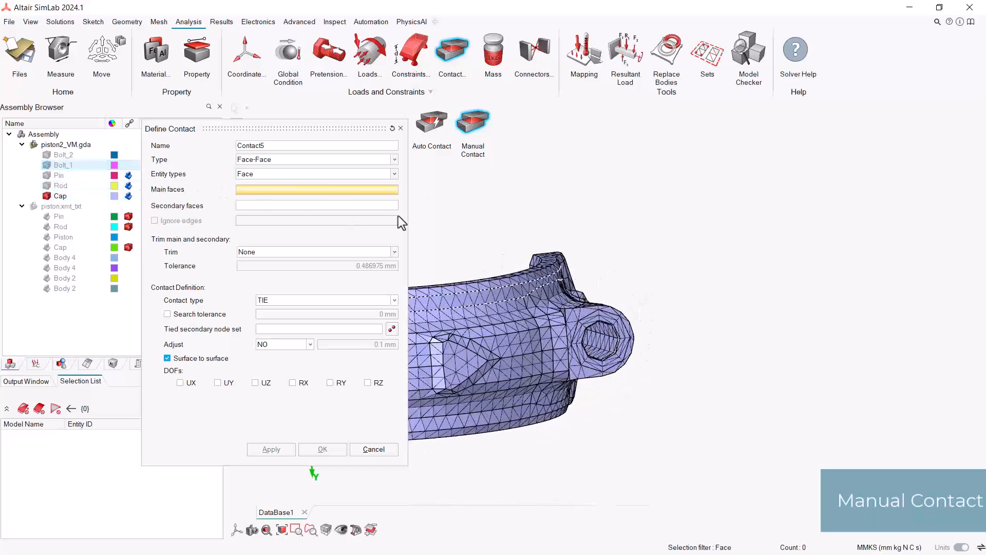
- Pick the cylinder faces of both bolt holes in the Cap as the manual contact's main faces
drag(325, 133, 892, 142)
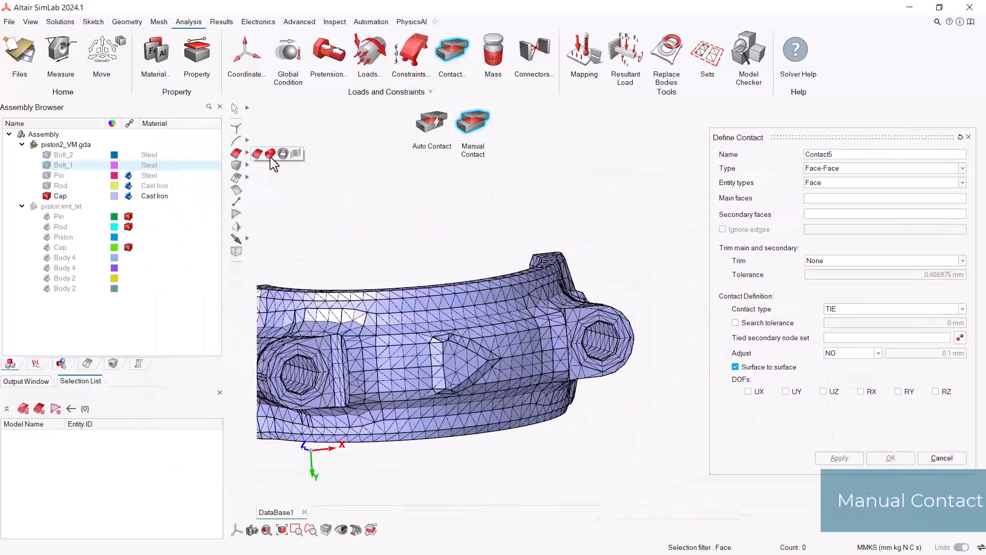
click(270, 157)
right_drag(532, 305, 544, 278)
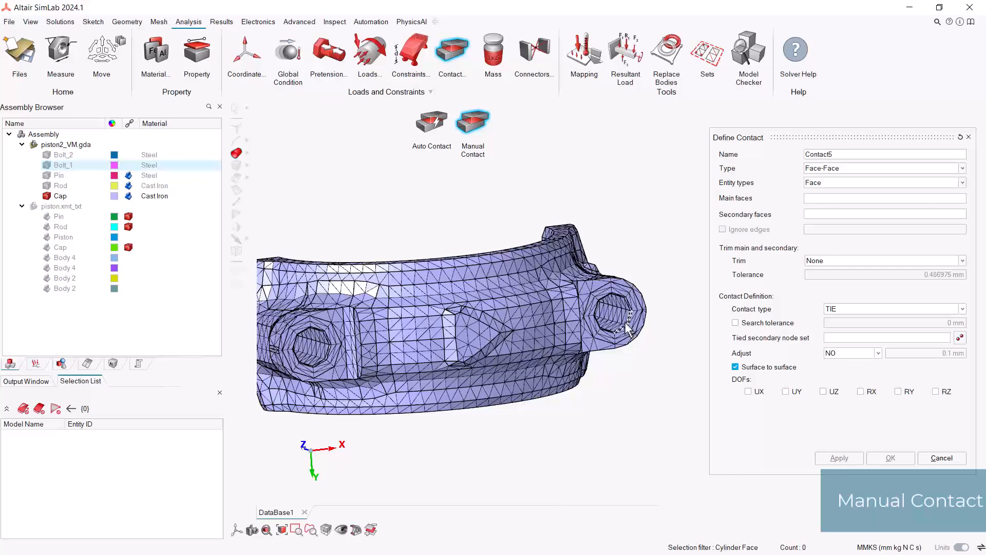
click(629, 328)
middle_drag(491, 325, 411, 327)
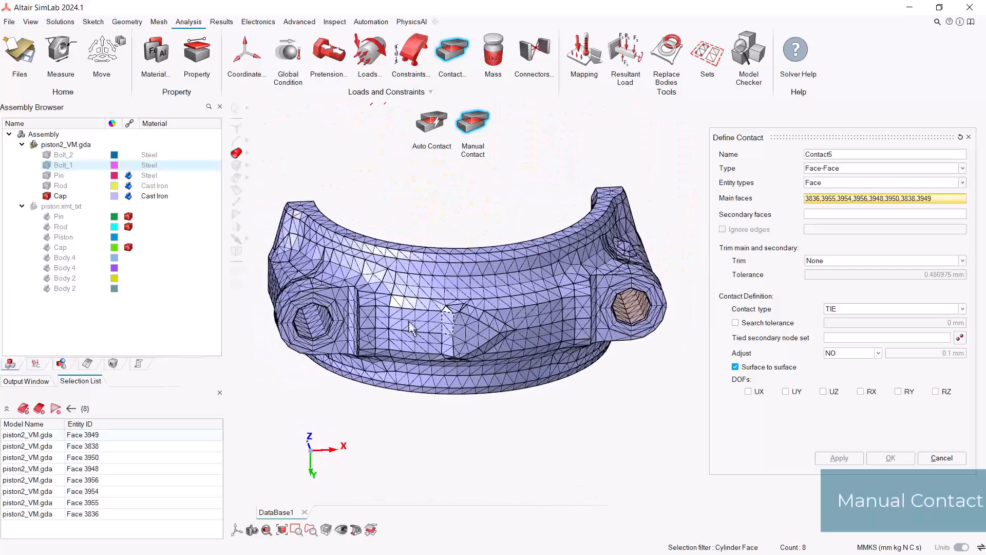
click(319, 329)
middle_drag(528, 411, 601, 359)
- Switch the manual contact to secondary face selection, hide the Cap and display only Bolt_1 and Bolt_2
click(849, 213)
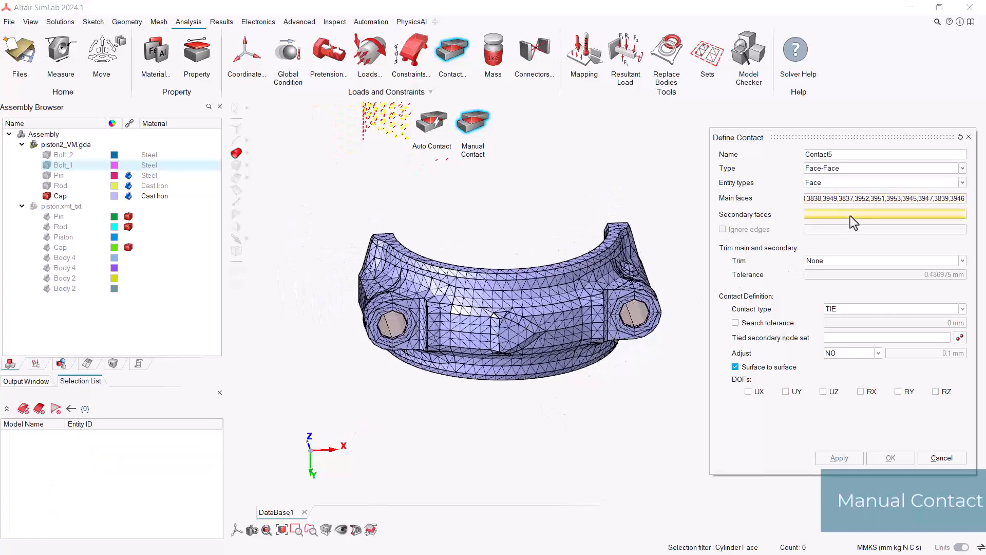
click(47, 196)
click(46, 165)
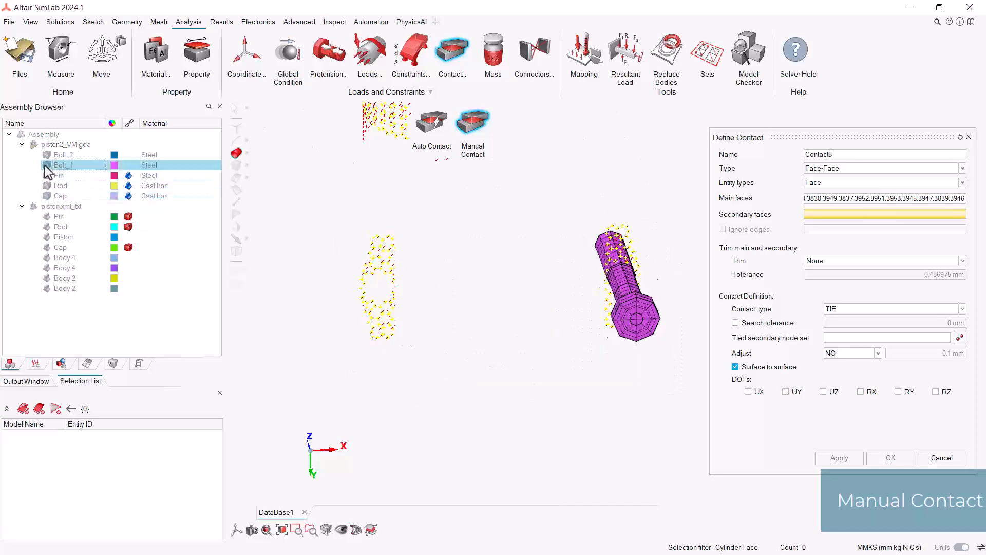
click(46, 156)
middle_drag(469, 255, 508, 326)
right_drag(507, 326, 532, 361)
scroll(482, 346, up, 3)
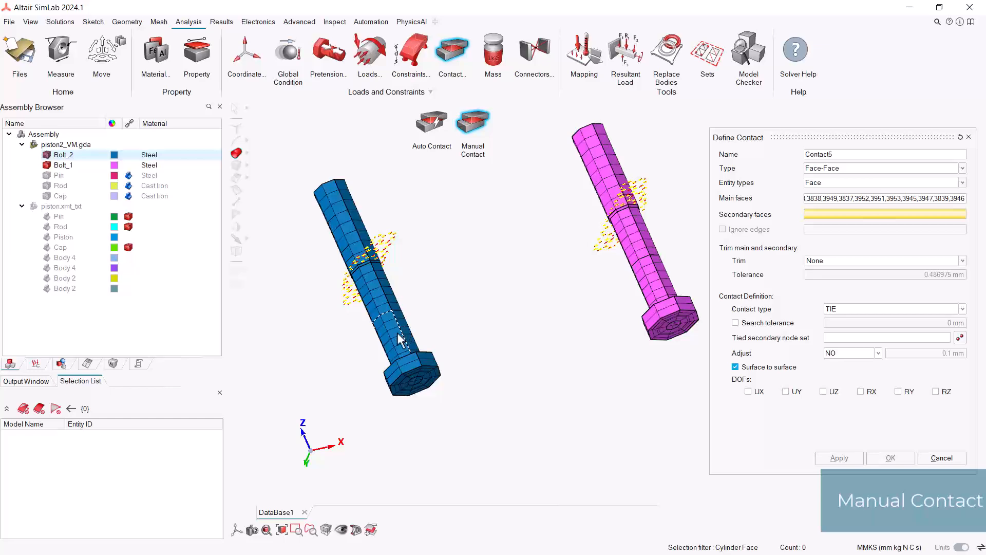
- Pick the cylinder faces of both bolts' shanks between the head and the narrow collar as the secondary faces
click(398, 334)
middle_drag(442, 325, 403, 333)
click(469, 347)
middle_drag(468, 347, 500, 315)
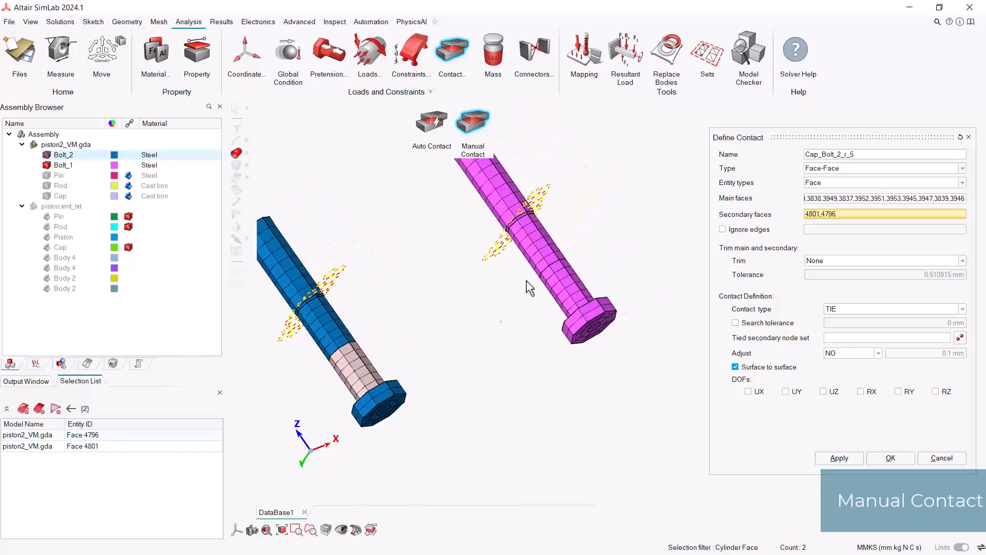
click(574, 291)
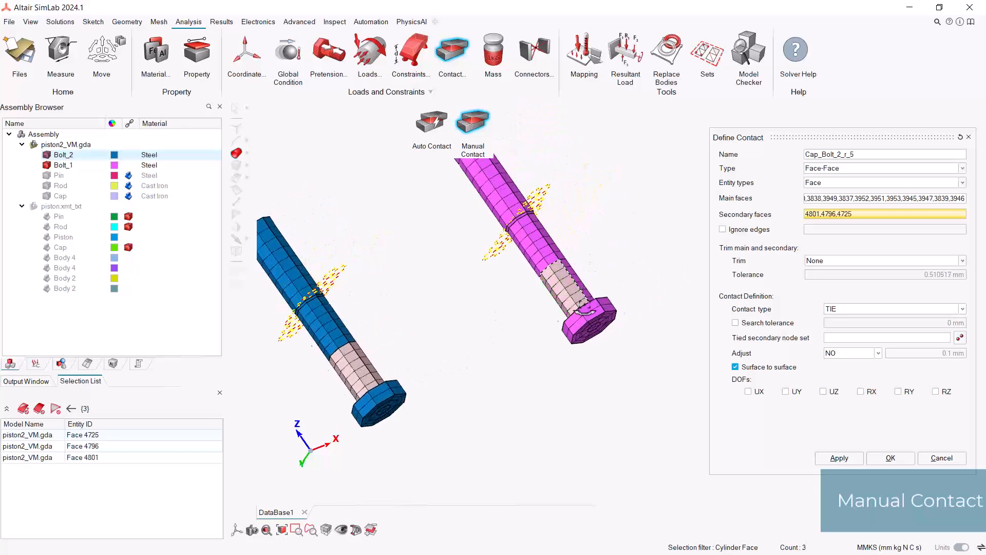
middle_drag(573, 292, 597, 273)
click(597, 283)
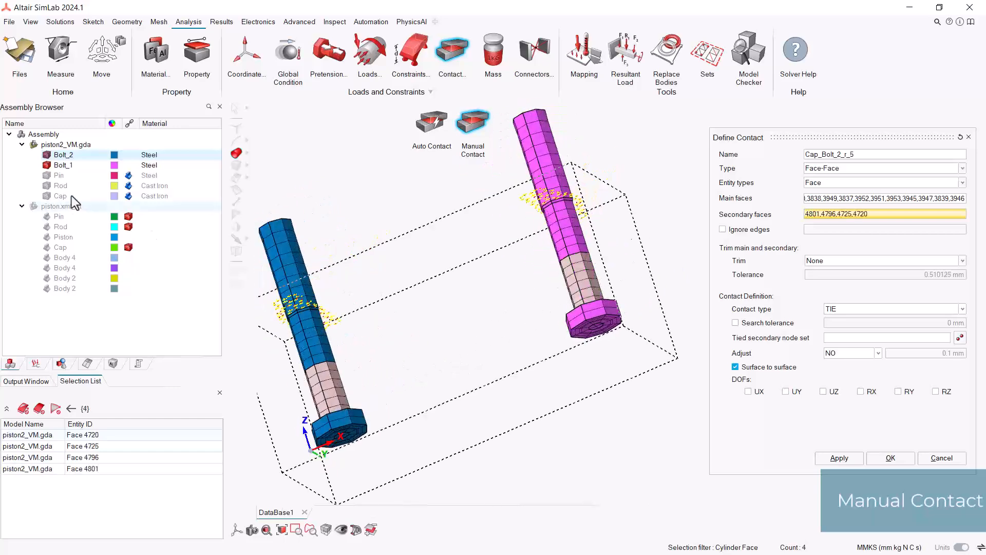
click(570, 244)
click(582, 238)
click(312, 354)
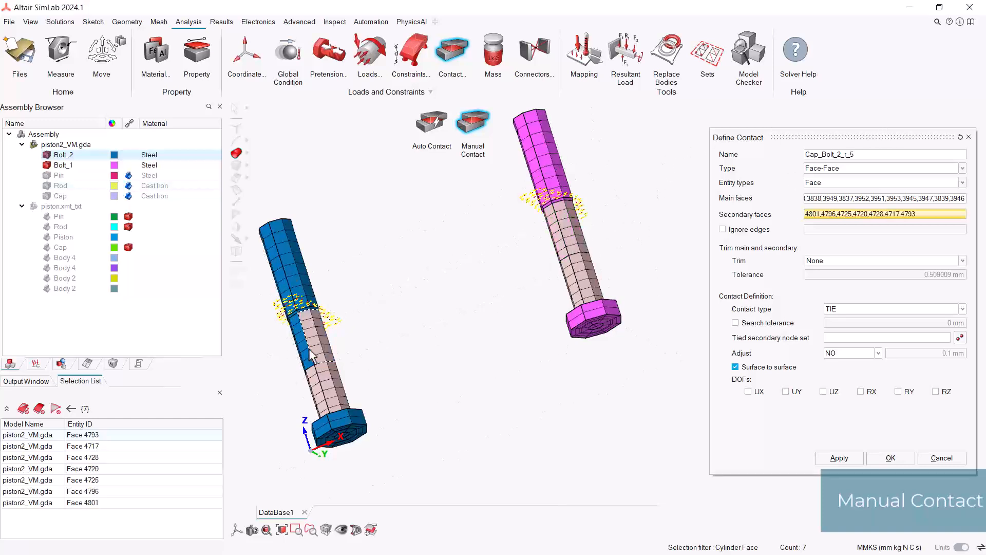
click(301, 354)
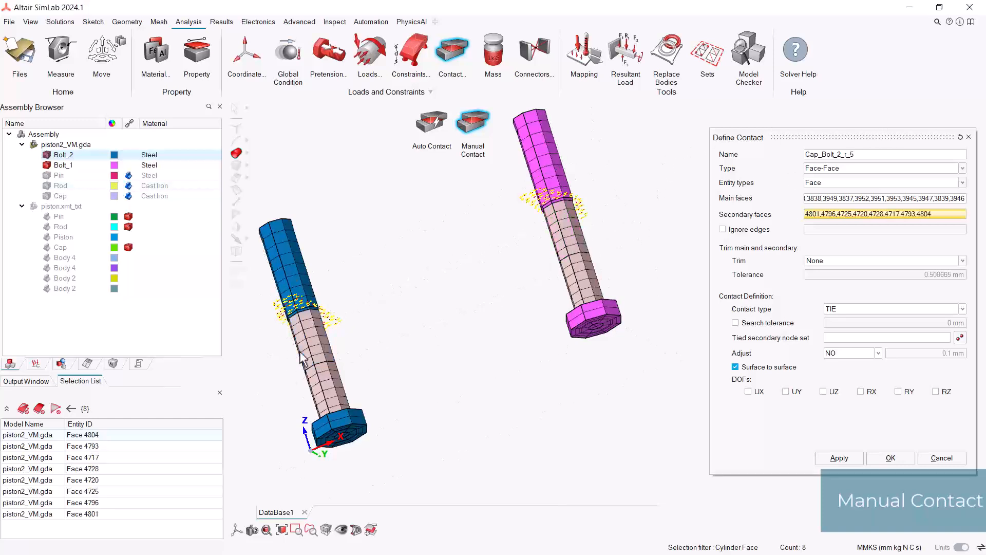
- Keep Trim at None, set the contact type to SLIDE and apply the Cap-to-bolts contact
click(847, 260)
click(844, 277)
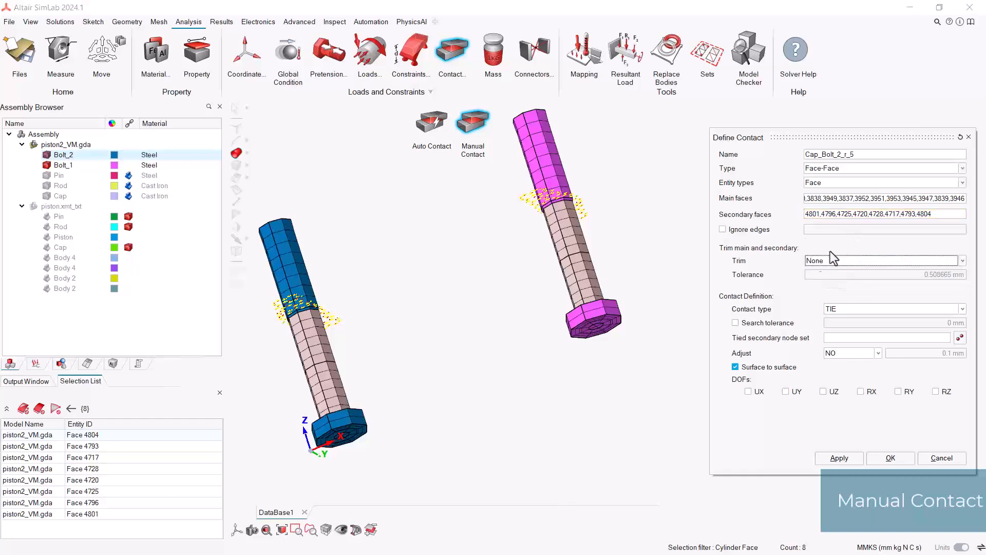
click(847, 309)
click(850, 317)
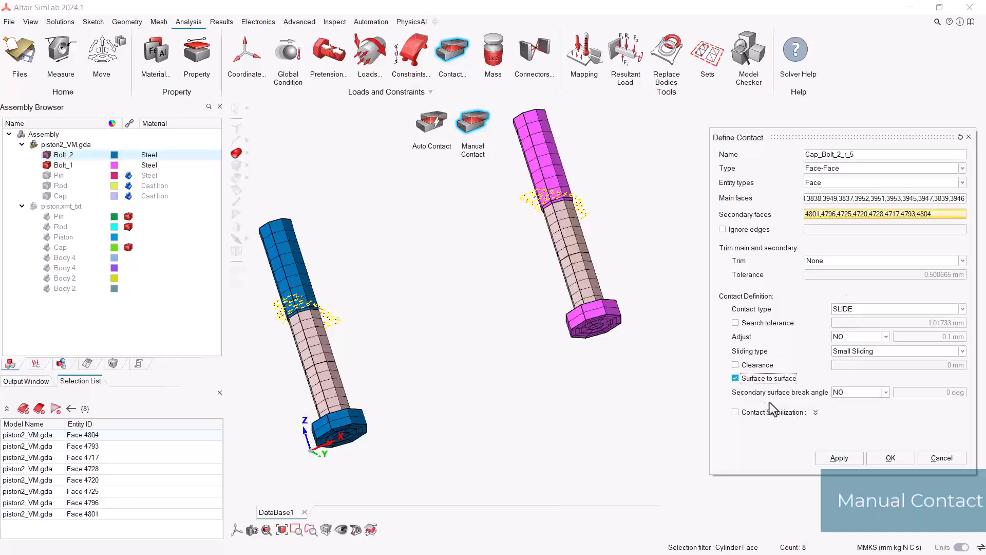
click(839, 457)
- Hide both bolts, display only the Rod and pick the cylinder faces of its two bolt holes as the main faces
middle_drag(540, 398, 543, 377)
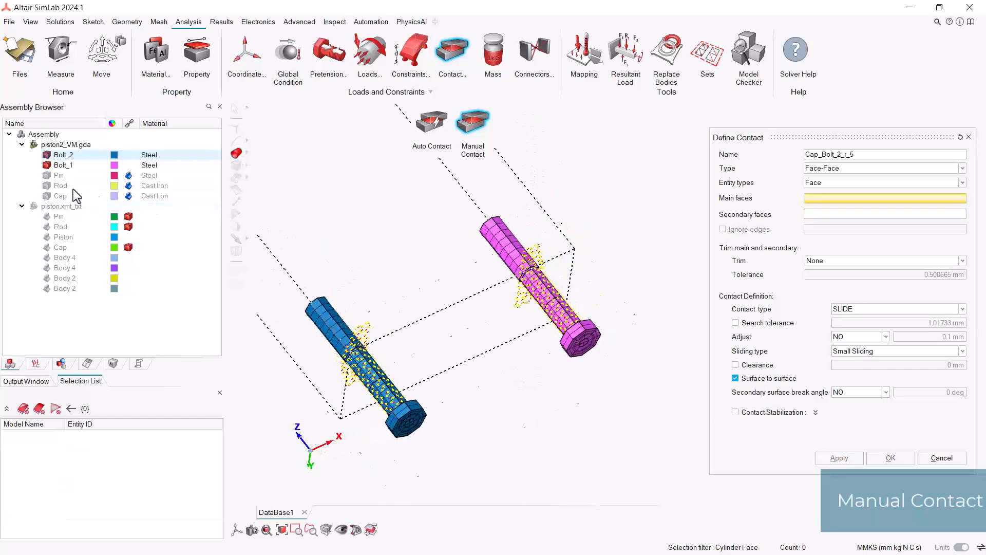
click(45, 166)
click(45, 155)
click(46, 185)
middle_drag(318, 254, 393, 229)
scroll(422, 314, up, 4)
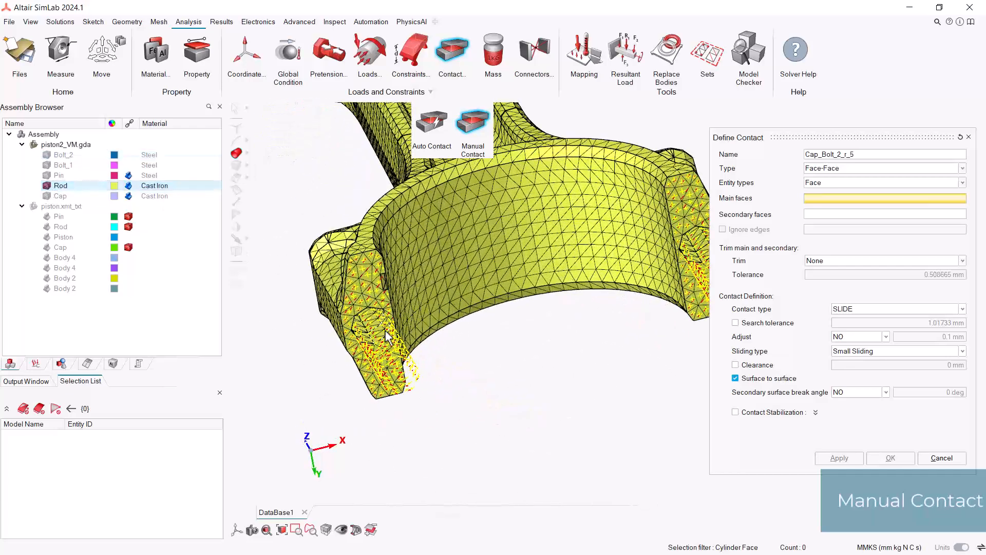
click(386, 337)
middle_drag(509, 336, 646, 282)
click(651, 279)
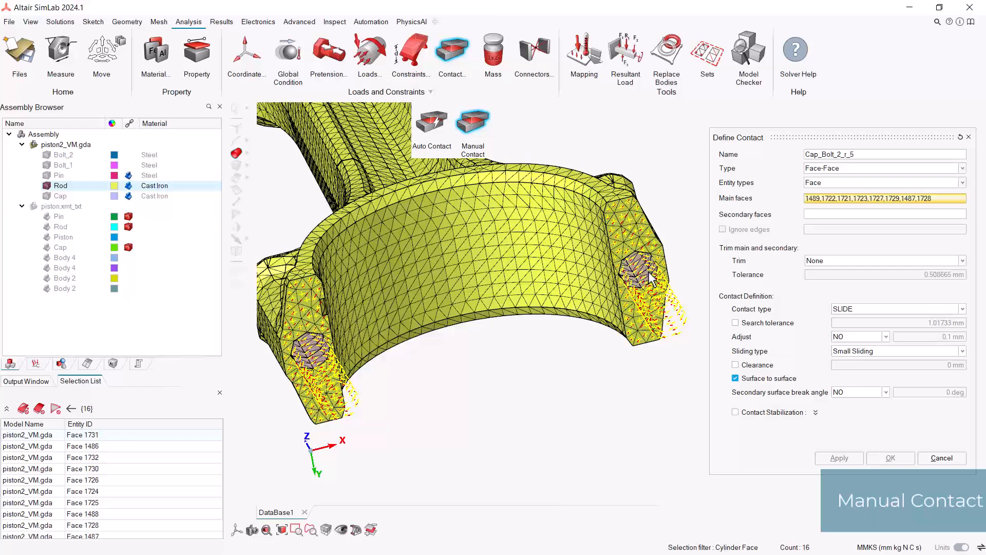
scroll(535, 372, down, 4)
middle_drag(565, 392, 598, 397)
middle_drag(598, 398, 528, 391)
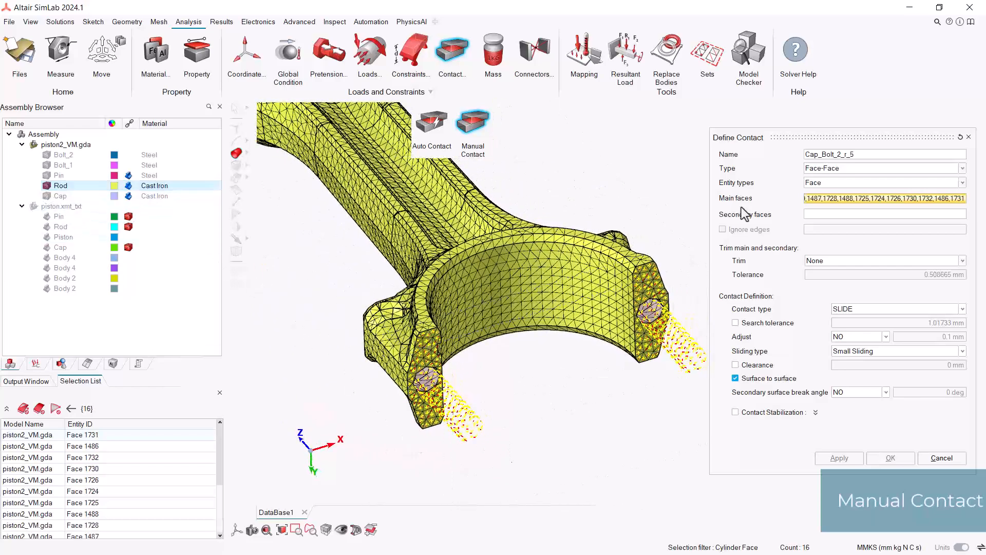
- Switch to secondary face selection, hide the Rod and redisplay Bolt_1 and Bolt_2
click(827, 214)
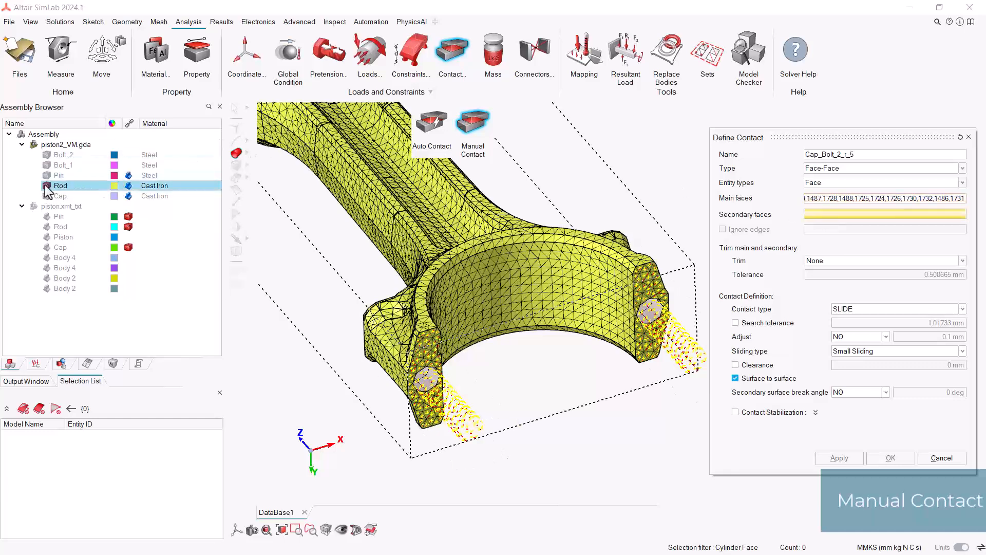
click(46, 185)
click(46, 165)
click(46, 155)
scroll(452, 368, up, 10)
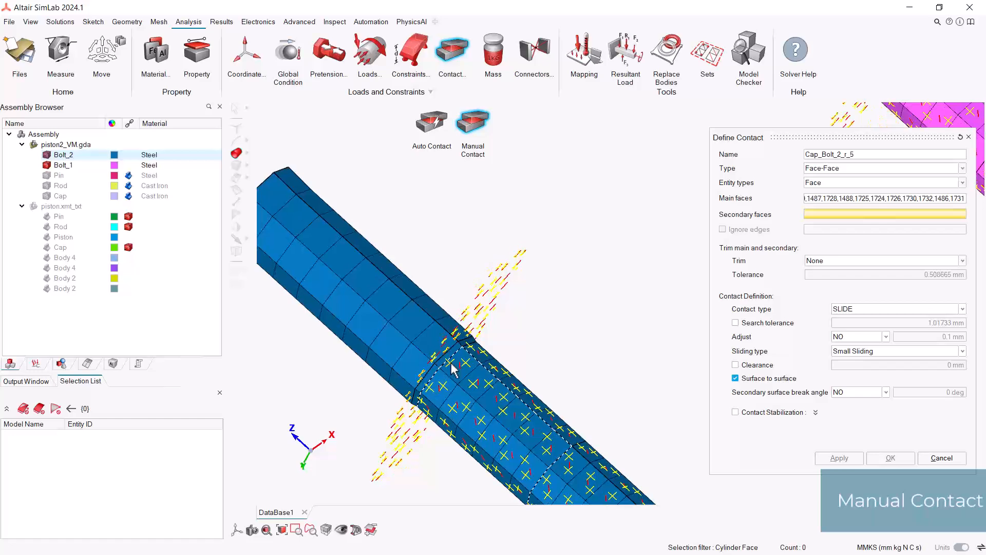
- Pick the collar and far-end shank cylinder faces of both bolts as secondary faces and apply the SLIDE contact with the Rod
click(448, 360)
click(417, 339)
click(450, 326)
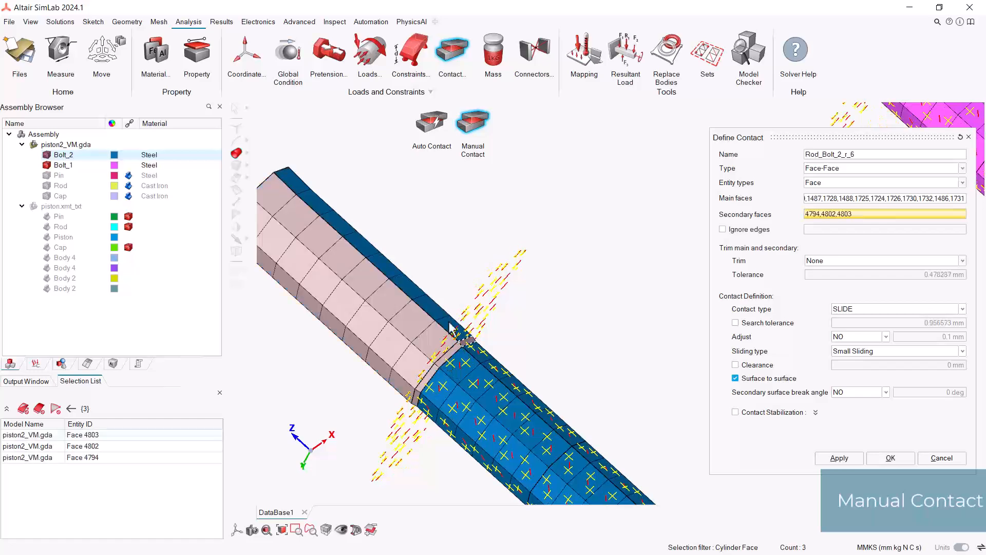
click(469, 339)
scroll(590, 352, down, 2)
scroll(591, 352, down, 2)
right_drag(591, 352, 431, 418)
click(515, 238)
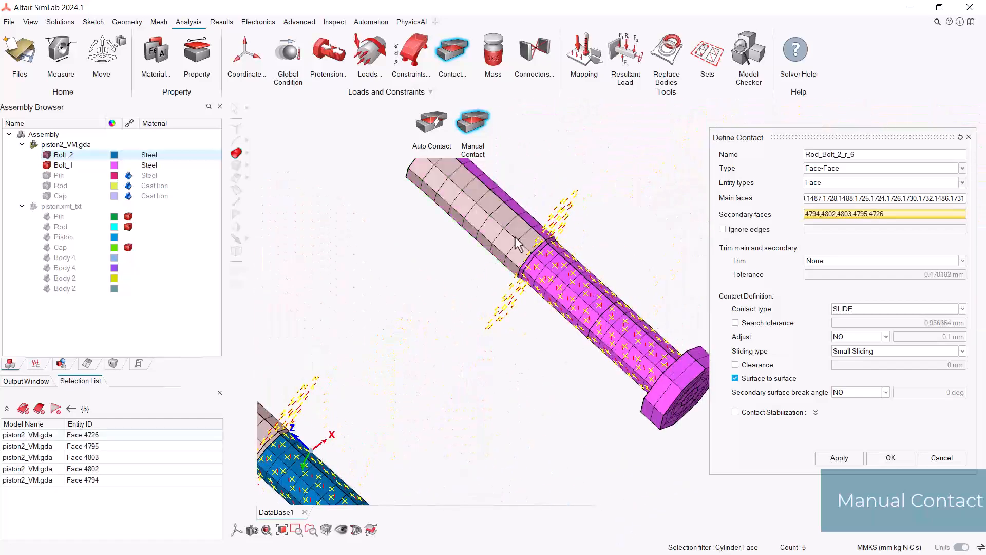
click(540, 252)
right_drag(540, 253, 499, 260)
click(561, 243)
click(566, 221)
scroll(453, 334, down, 3)
right_drag(454, 334, 540, 328)
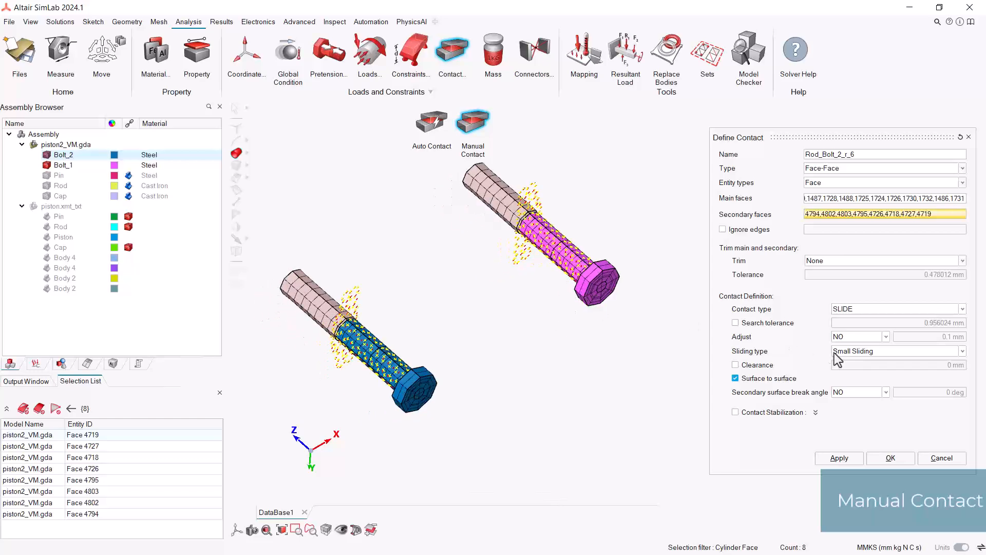
click(856, 463)
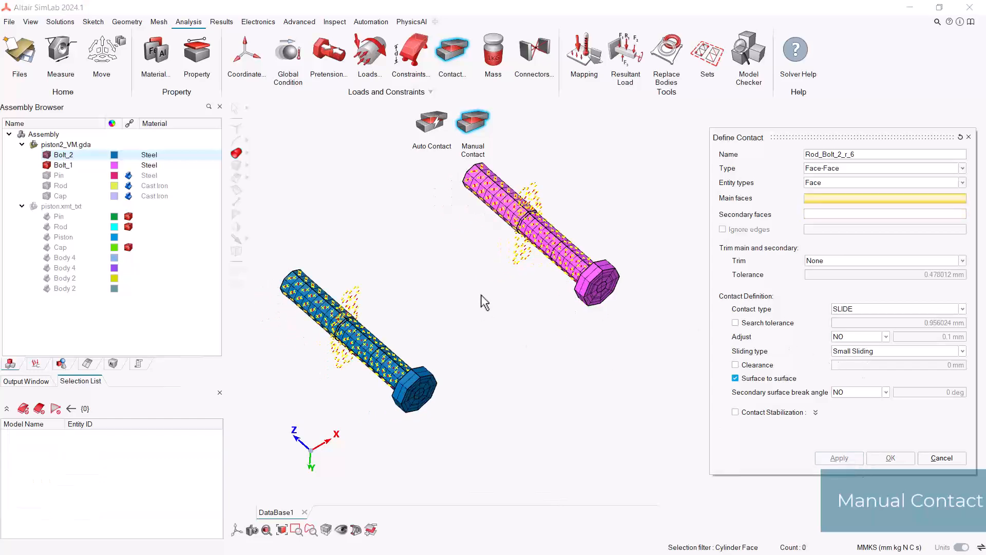
- Hide Bolt_1 and Bolt_2 and display only the Cap with its bolt head seats facing the view
right_drag(437, 277, 403, 275)
click(73, 154)
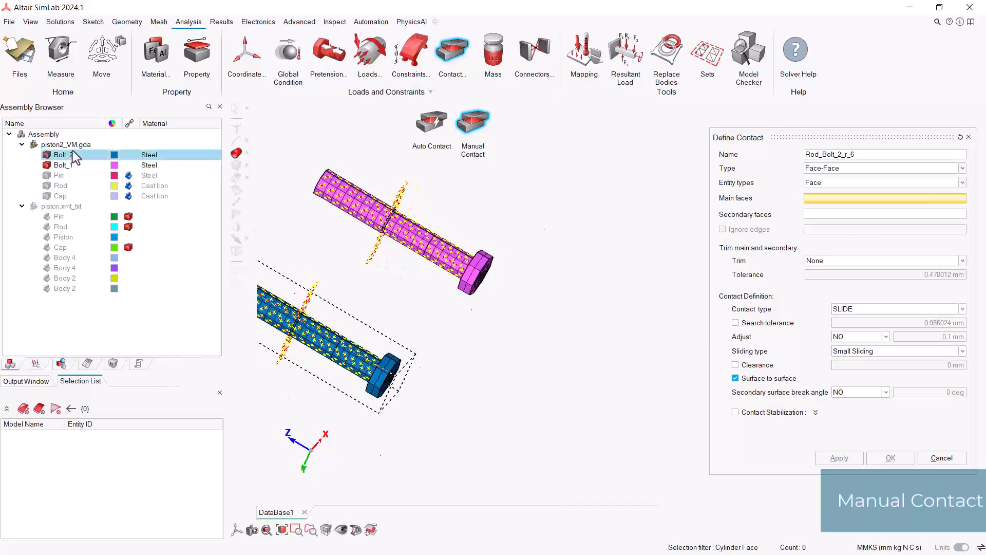
click(46, 156)
click(47, 165)
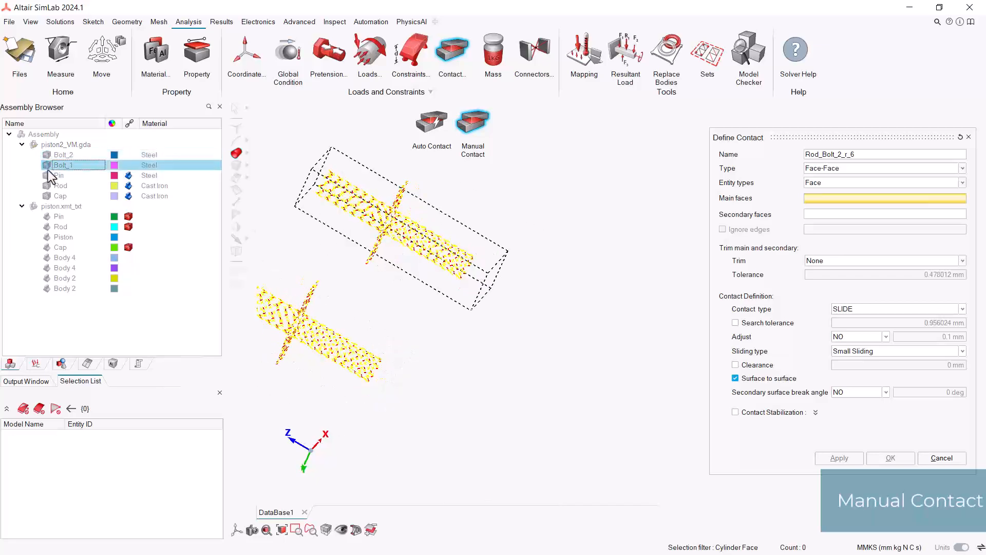
click(46, 197)
middle_drag(383, 277, 498, 261)
scroll(451, 260, down, 1)
right_drag(470, 290, 516, 328)
scroll(492, 337, up, 3)
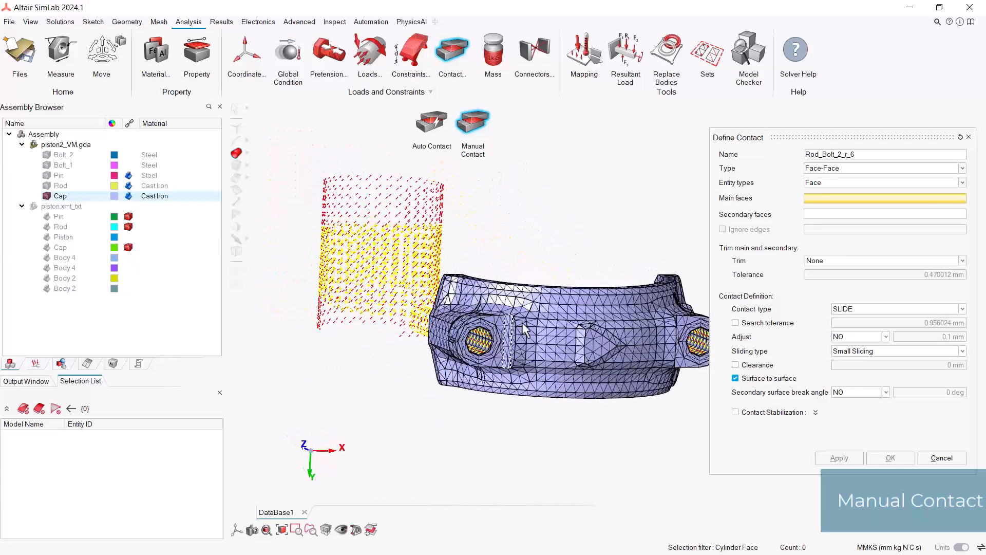
- Pick the flat seat faces around both bolt holes of the Cap as the main faces
middle_drag(516, 328, 459, 318)
scroll(458, 317, up, 2)
click(439, 335)
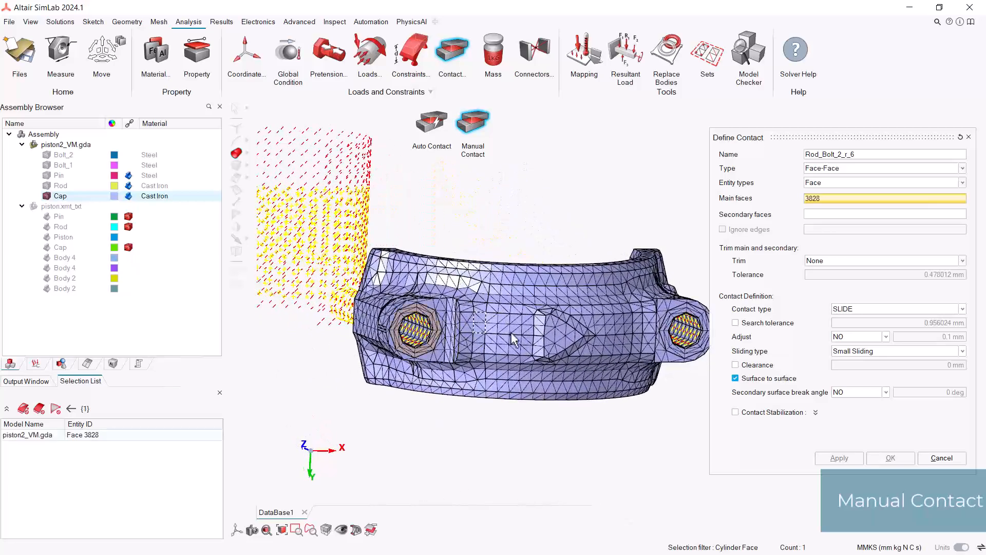
middle_drag(611, 329, 556, 325)
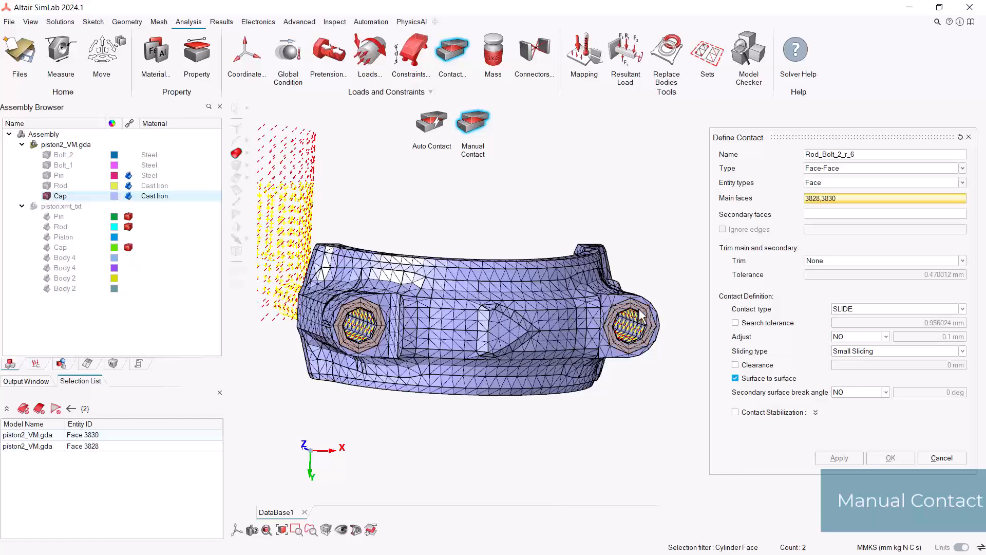
- Display only the two bolts and pick the ring faces under their heads as the secondary faces
click(840, 211)
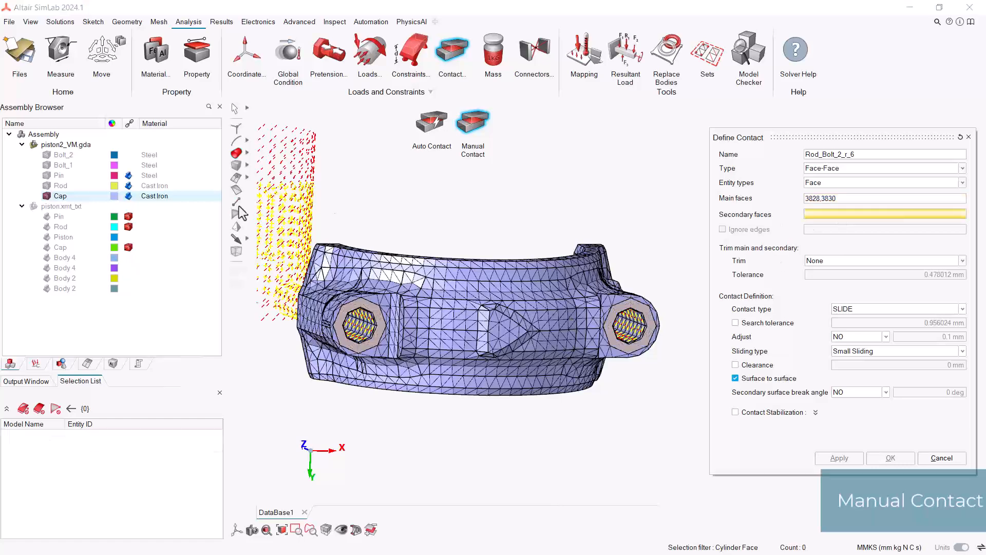
click(47, 200)
click(48, 166)
click(48, 156)
middle_drag(470, 231, 552, 347)
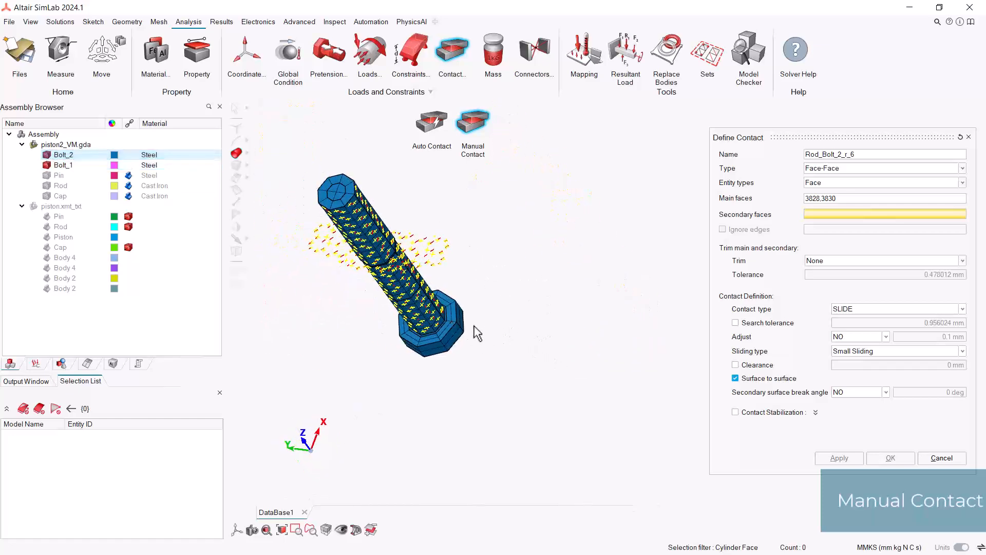
click(448, 317)
middle_drag(529, 238, 444, 327)
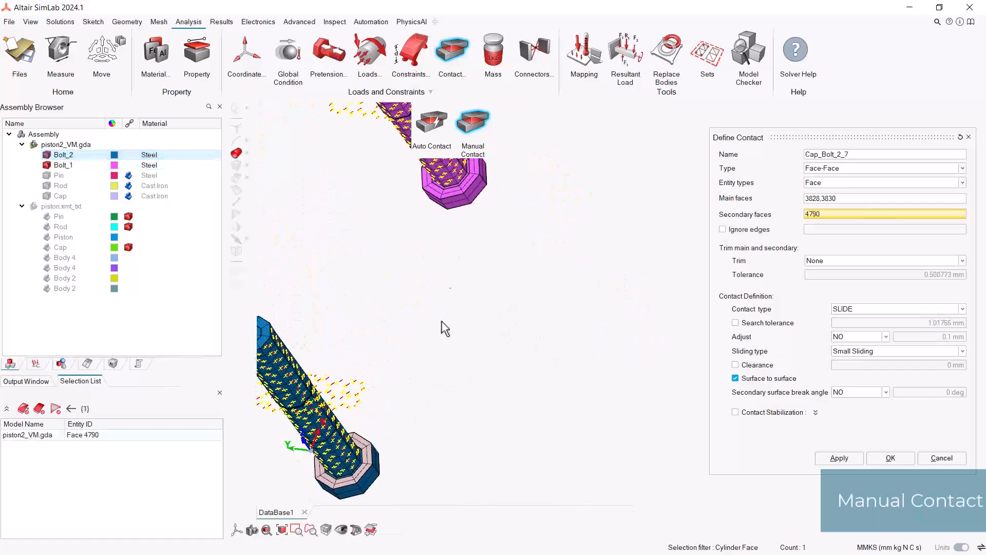
click(448, 193)
scroll(540, 321, down, 4)
middle_drag(541, 328, 523, 315)
- Set the contact type to TIE, create the Cap-to-bolt-head contact and finish manual contact creation
click(867, 312)
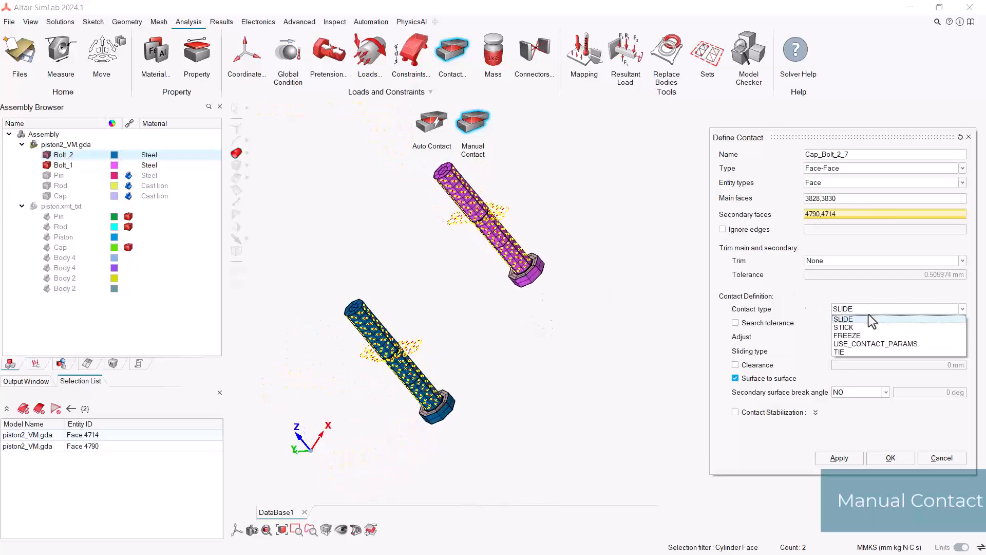
click(867, 349)
middle_drag(606, 361, 630, 337)
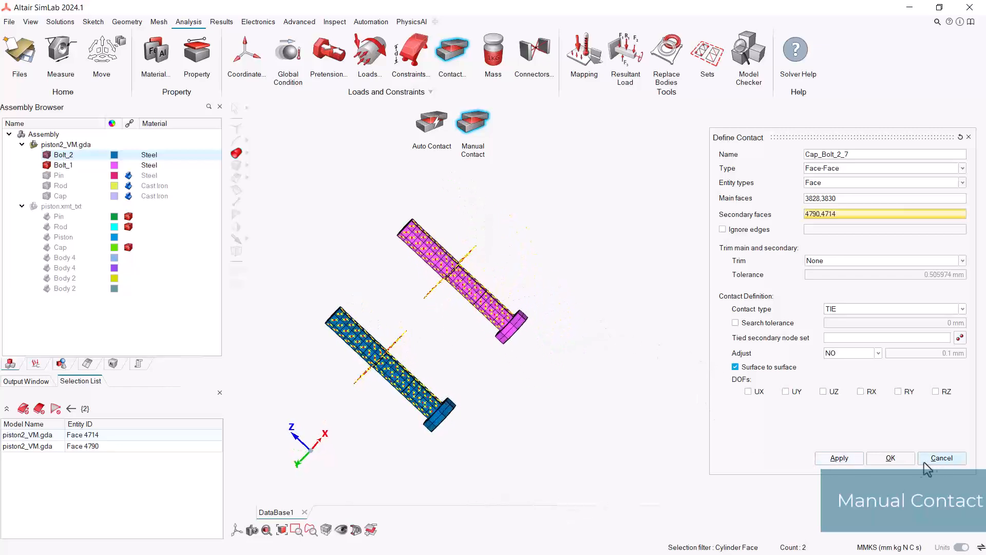
click(893, 459)
- Redisplay the whole meshed connecting rod model
scroll(765, 400, down, 3)
middle_drag(748, 397, 661, 343)
right_click(593, 287)
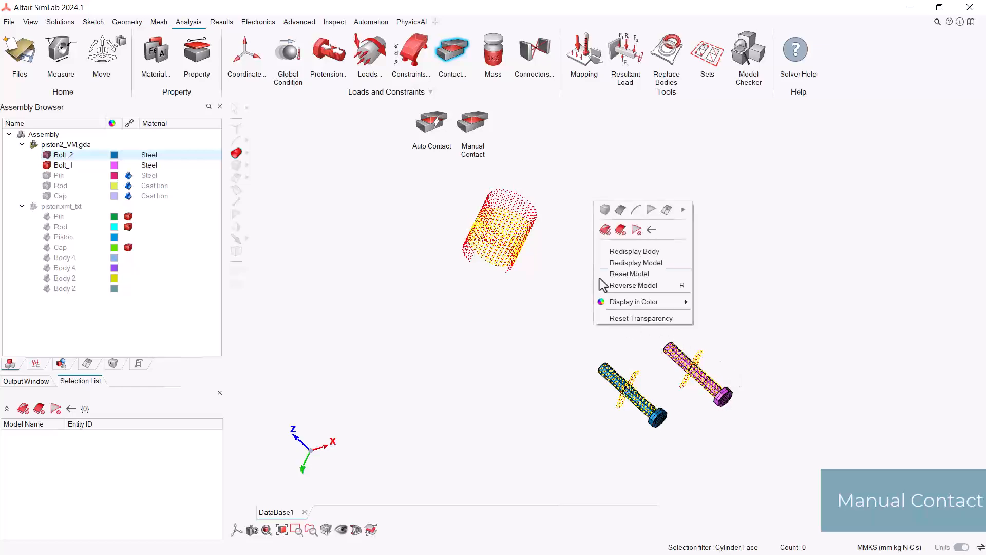
click(623, 263)
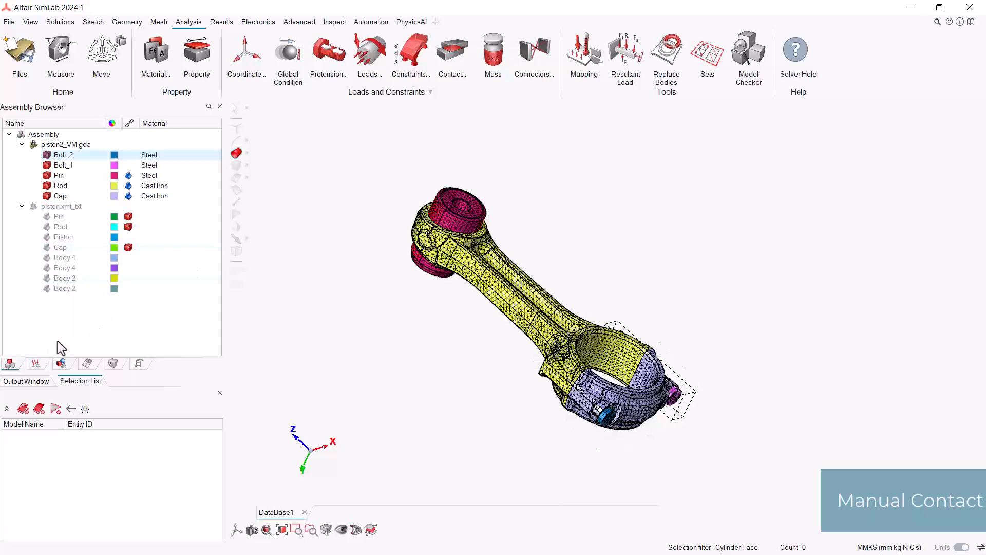
- Open the review table for the StaticStressAnalysis contacts and display the surfaces of the Cap_Bolt_2_r_5 slide contact
click(36, 363)
right_click(71, 188)
click(103, 191)
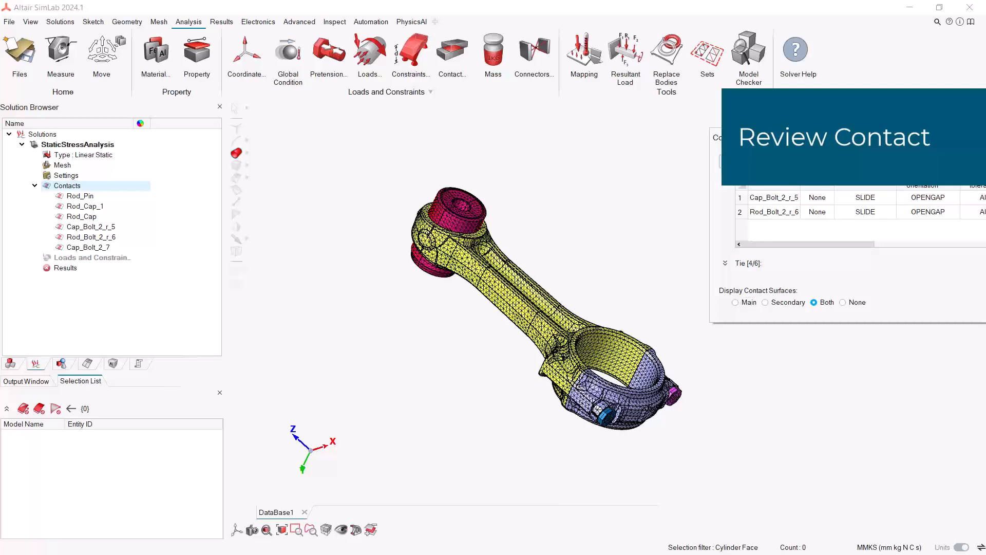
drag(761, 138, 467, 124)
middle_drag(509, 375, 537, 426)
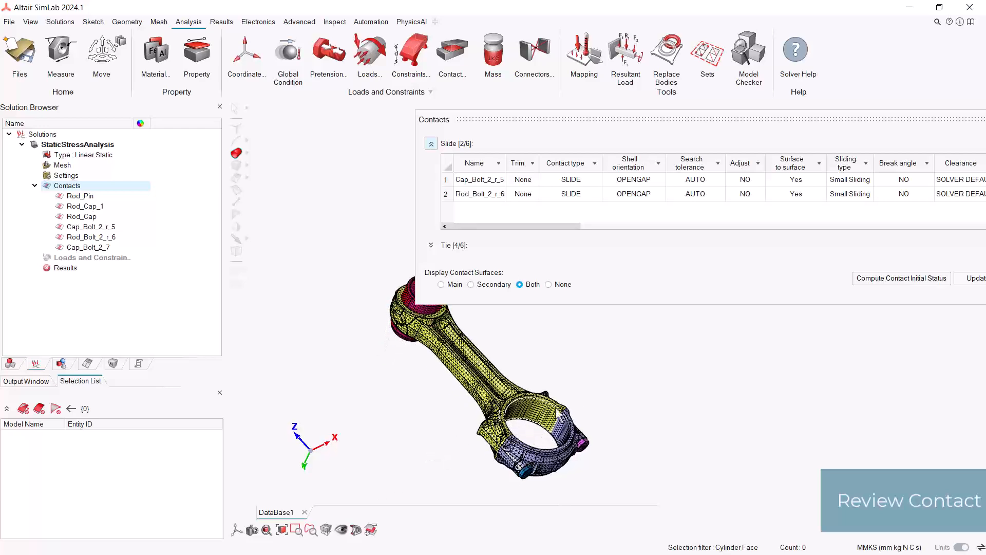
right_drag(585, 406, 614, 378)
click(482, 180)
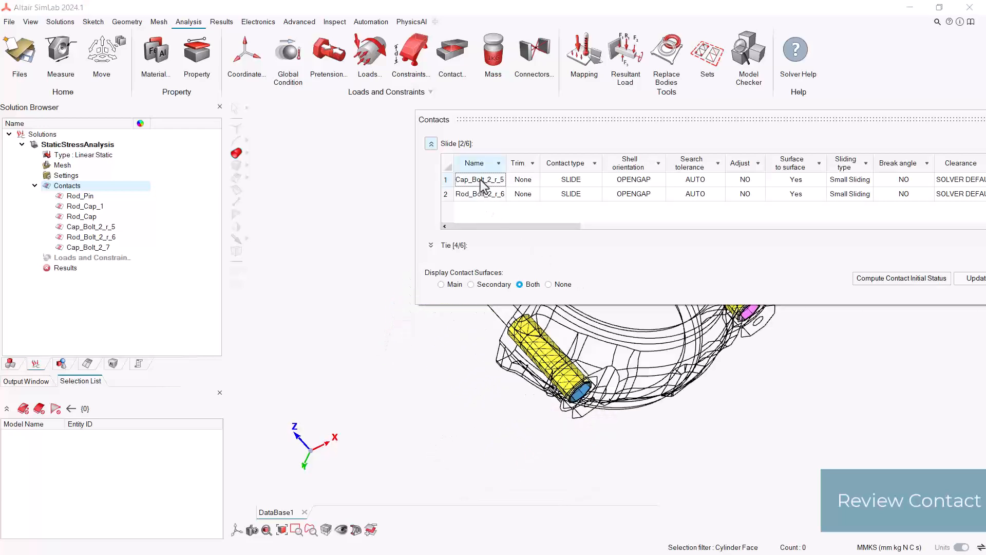
- Examine the displayed Cap_Bolt_2_r_5 surfaces, and display and inspect the surfaces of the Rod_Bolt_2_r_6 slide contact
right_drag(561, 464, 492, 448)
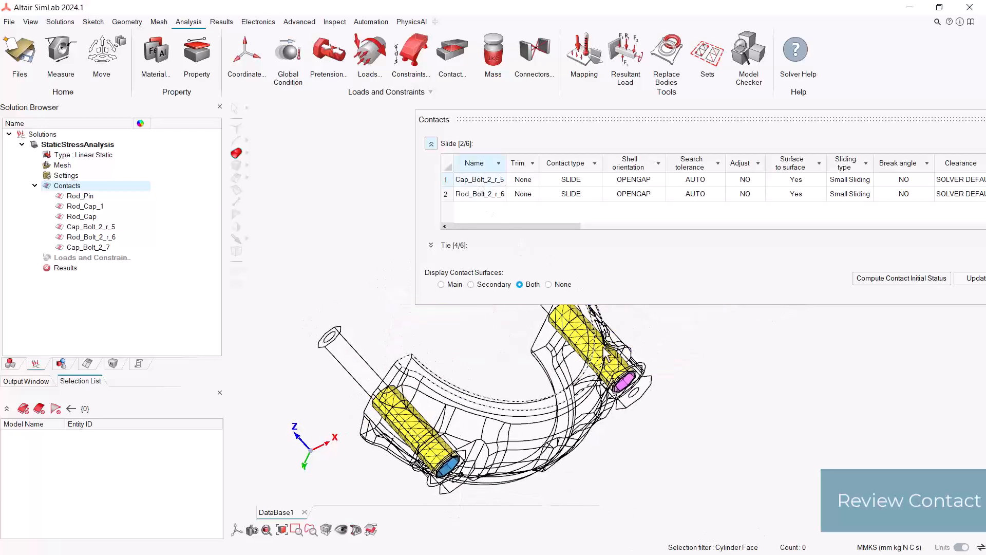
mouse_move(613, 368)
middle_down()
mouse_move(619, 435)
mouse_move(618, 396)
mouse_move(575, 319)
middle_up()
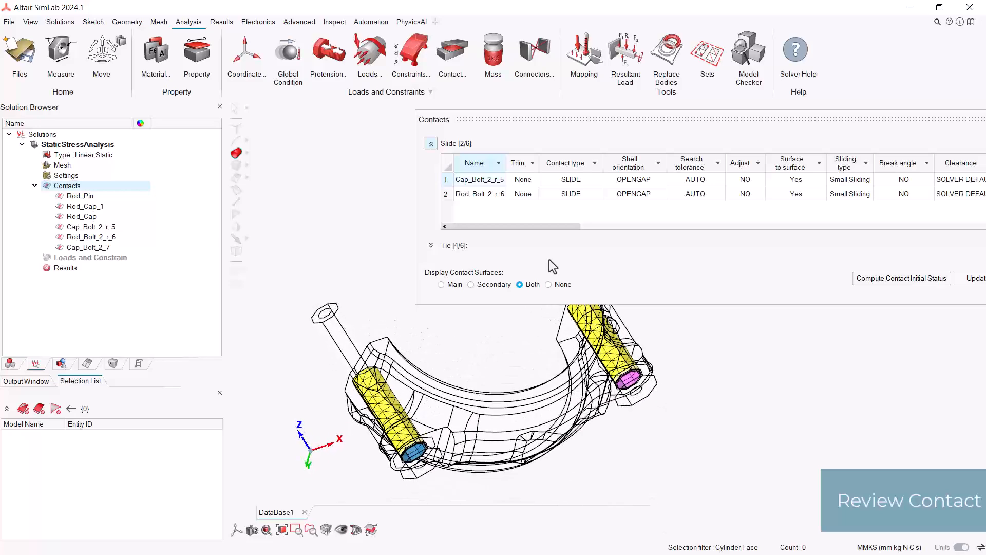
click(485, 195)
right_drag(666, 448, 638, 449)
scroll(598, 430, up, 4)
right_drag(675, 353, 605, 428)
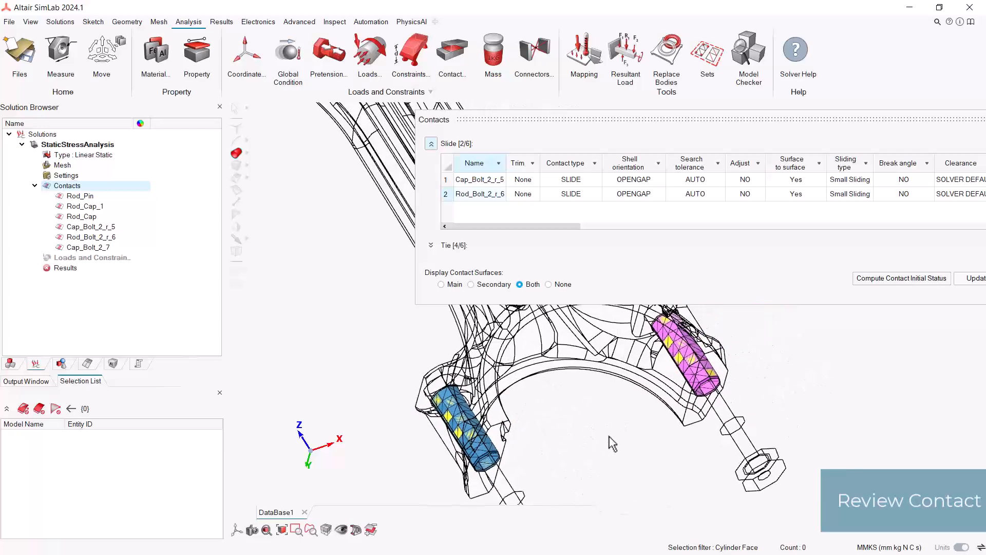
scroll(594, 452, down, 3)
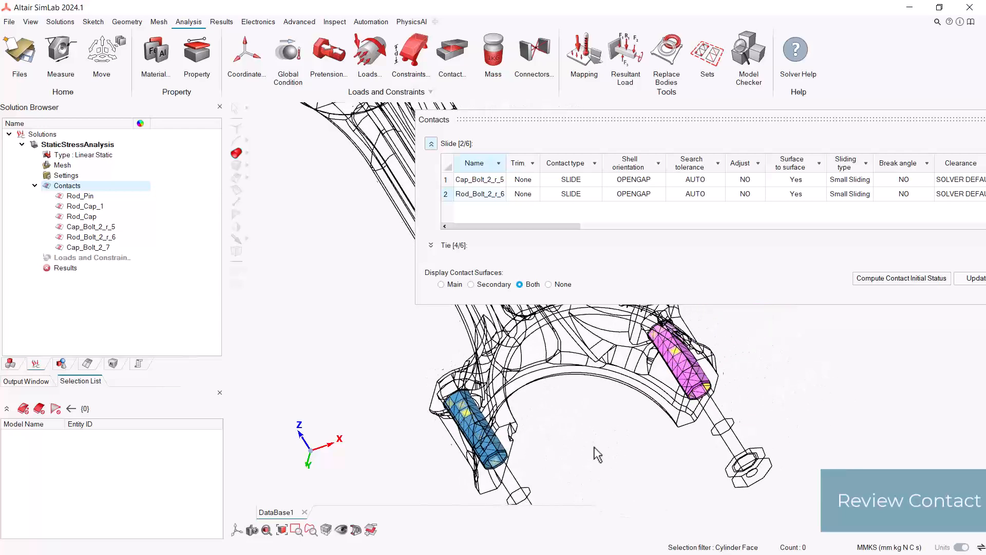
- Display the surfaces of each tie contact in turn: Cap_Bolt_2_7, Rod_Cap, Rod_Cap_1 and Rod_Pin
click(431, 143)
click(431, 159)
drag(519, 119, 628, 144)
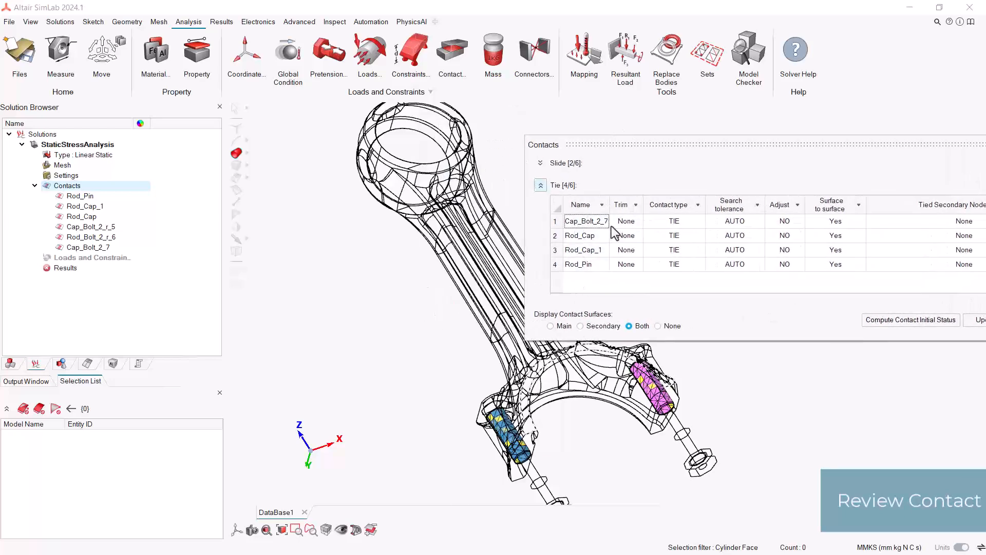
click(603, 222)
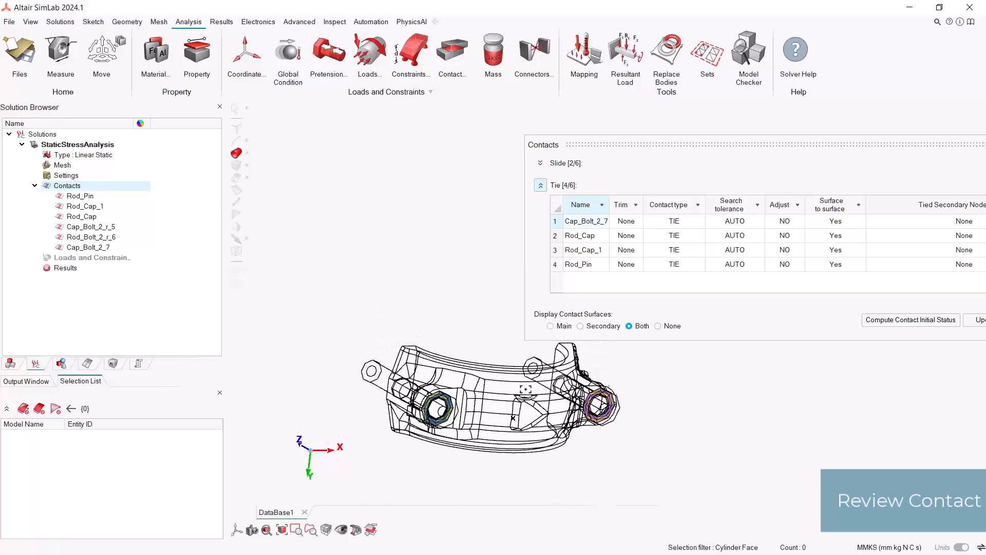
click(590, 236)
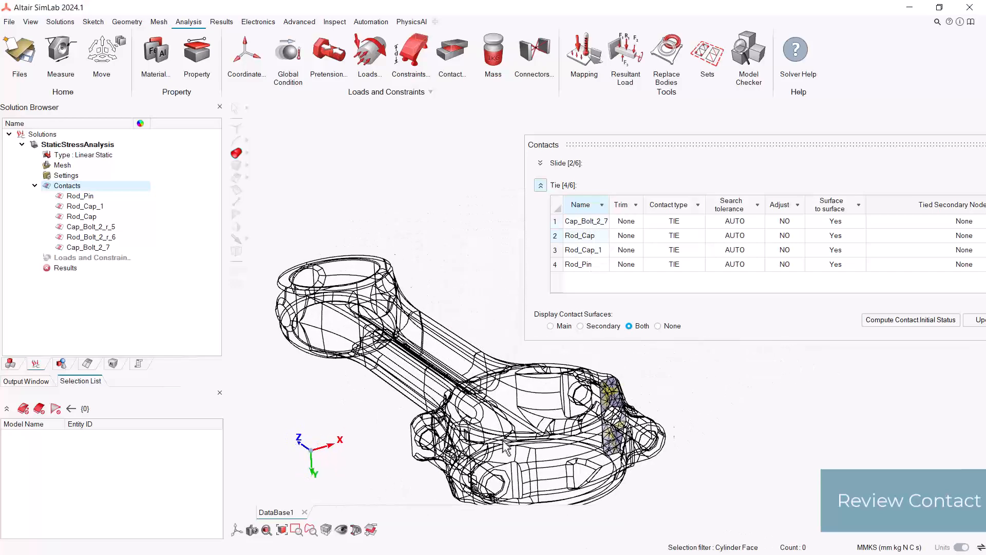
click(610, 253)
scroll(573, 414, down, 3)
click(589, 265)
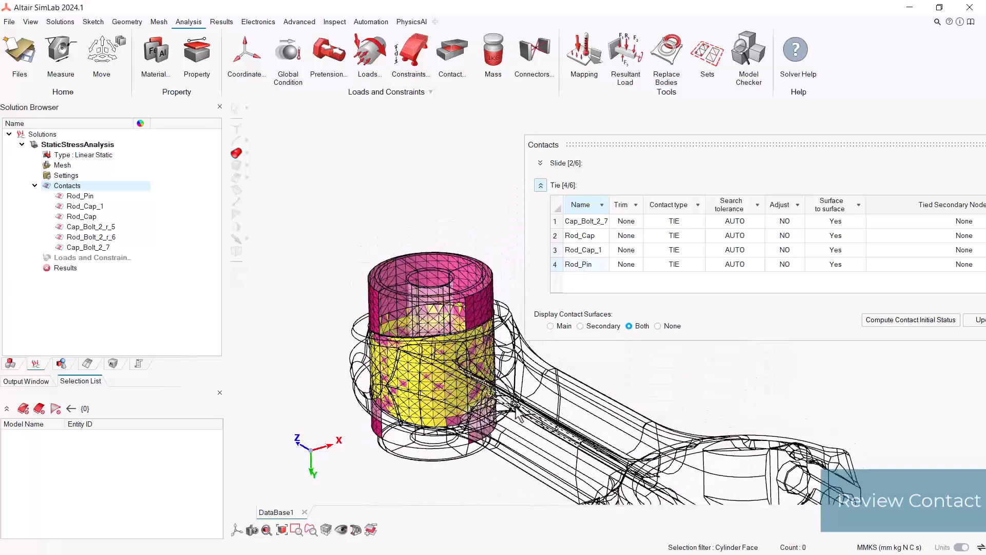
- Close the contact review, bring the whole meshed connecting rod into view and collapse the list of contacts
drag(664, 147, 481, 144)
click(866, 322)
scroll(665, 362, down, 2)
mouse_move(602, 358)
middle_down()
mouse_move(568, 355)
mouse_move(611, 381)
middle_up()
right_drag(622, 383, 640, 241)
scroll(625, 260, down, 1)
middle_drag(624, 259, 637, 239)
right_drag(637, 243, 636, 257)
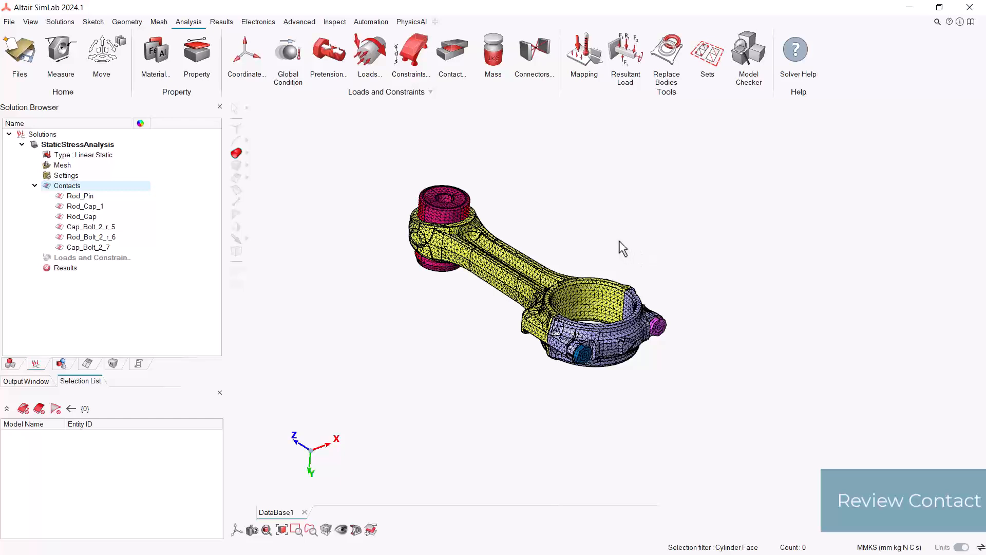
double_click(62, 186)
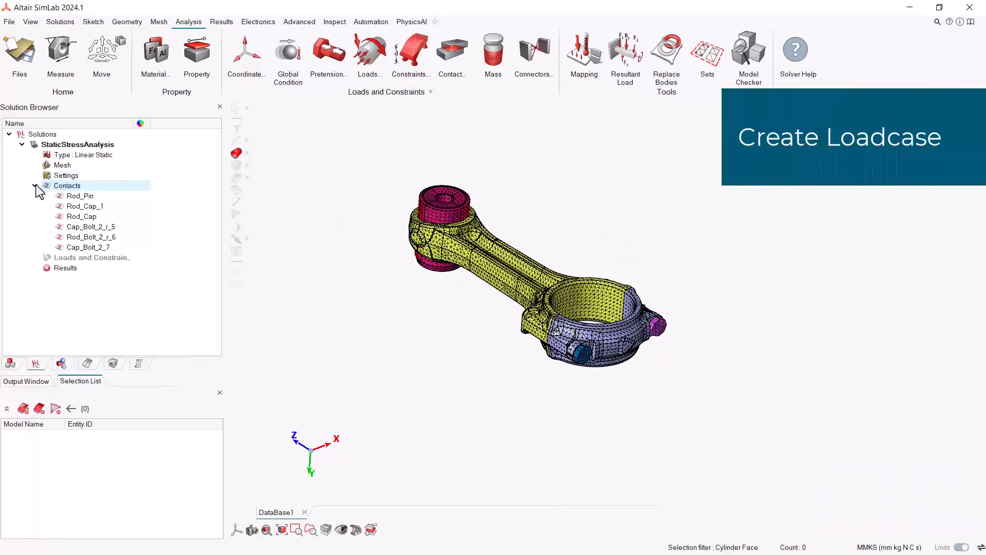
- Define the StaticStressAnalysis solution using a load case and rename that load case Pretension
right_click(88, 145)
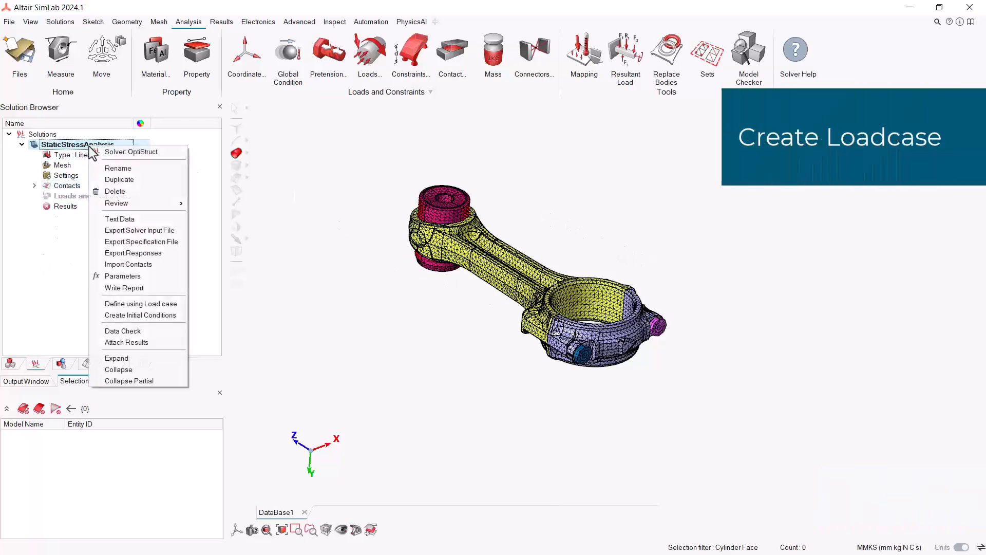
click(154, 304)
right_click(95, 207)
click(120, 212)
text(Pr)
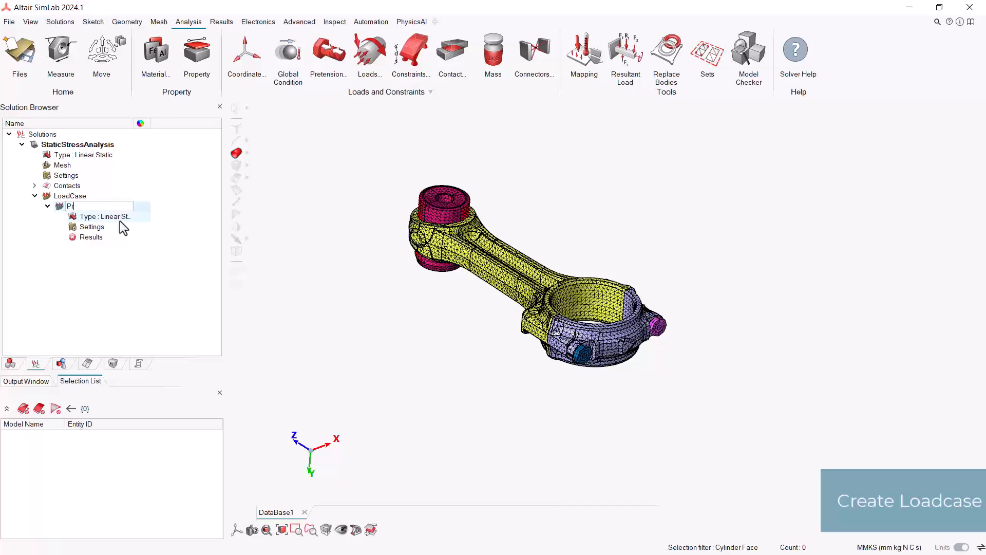
text(etension)
click(119, 219)
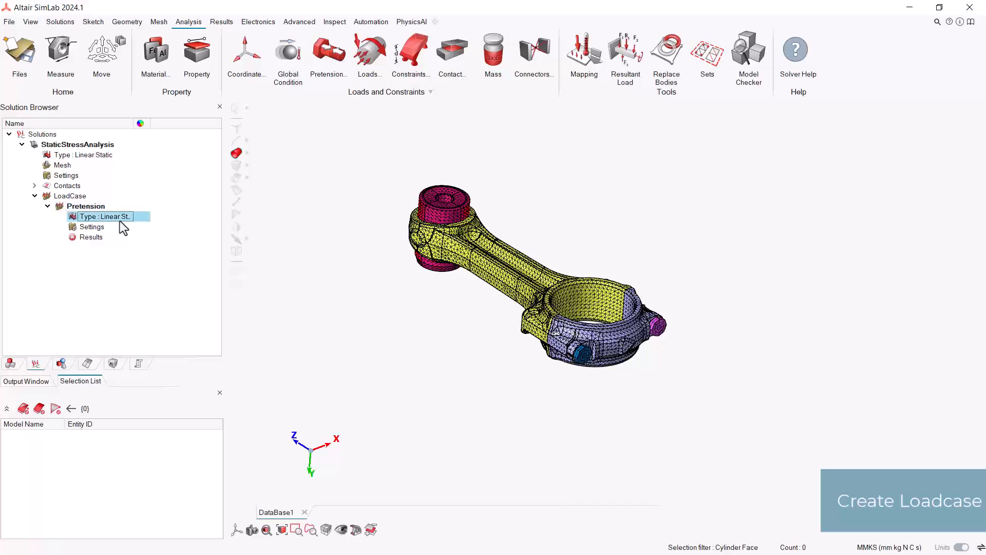
- Create a fixed constraint named Fixed on the pin's outer cylindrical faces, restraining X, Y and Z displacement
middle_drag(470, 405, 432, 429)
drag(134, 127, 173, 127)
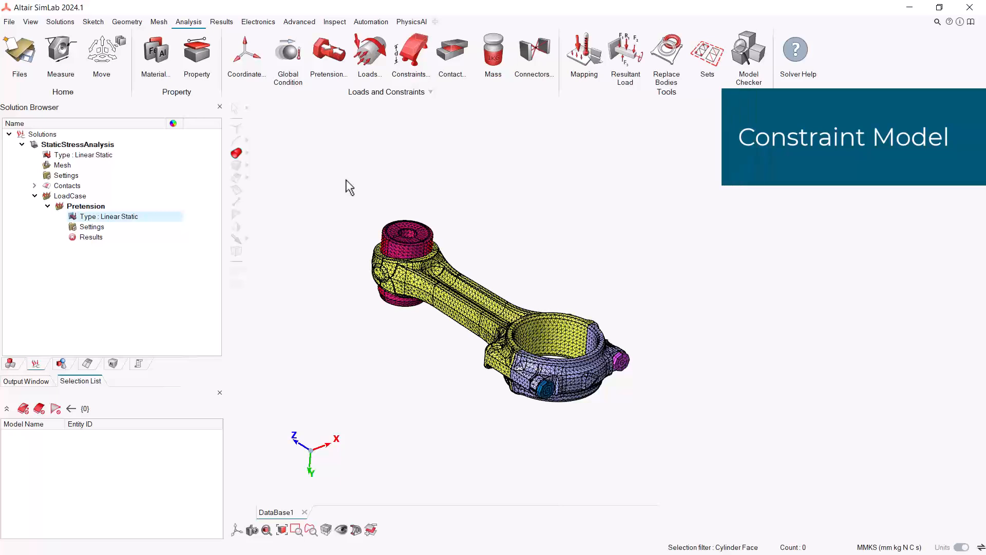
click(420, 59)
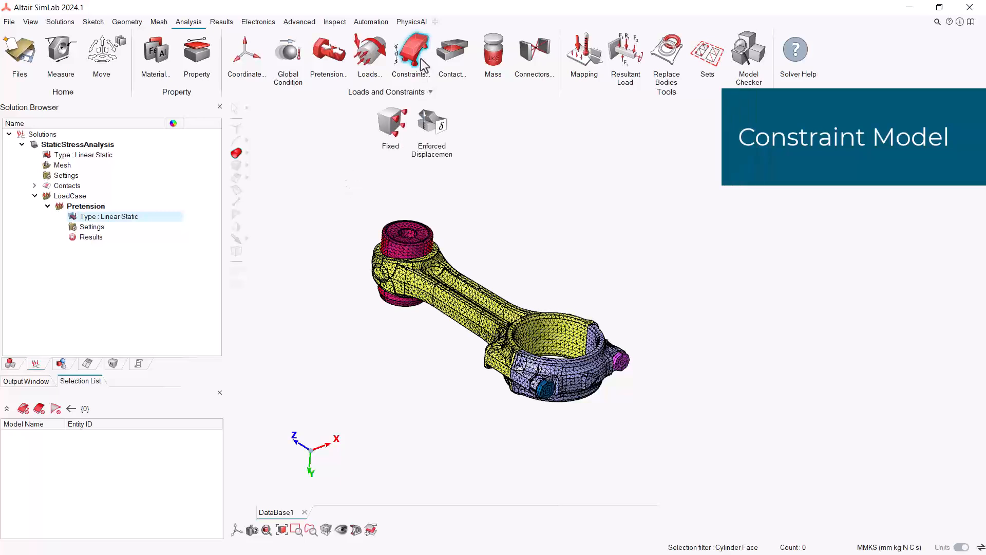
click(396, 120)
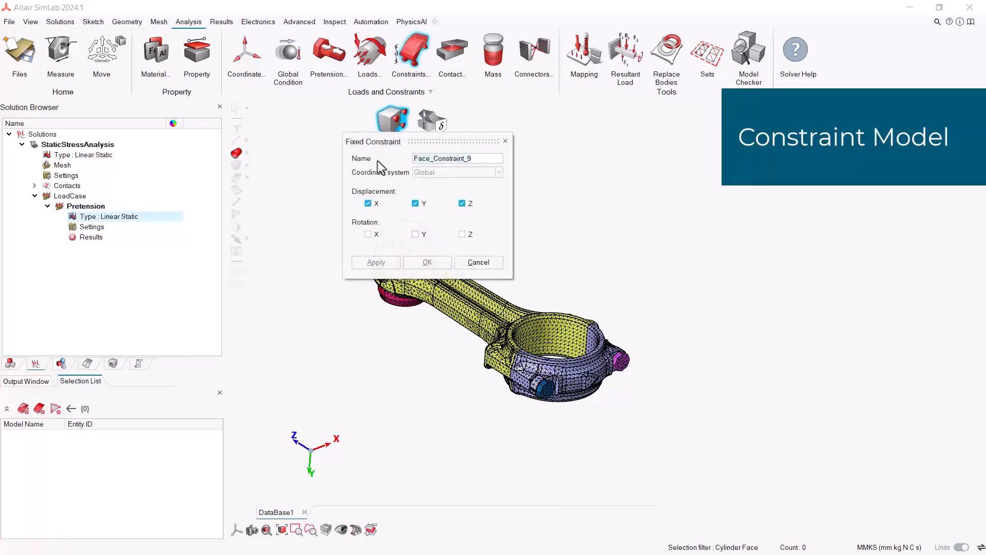
key(ctrl+a)
text(Fixed)
middle_drag(619, 251, 501, 301)
scroll(682, 364, up, 3)
click(598, 343)
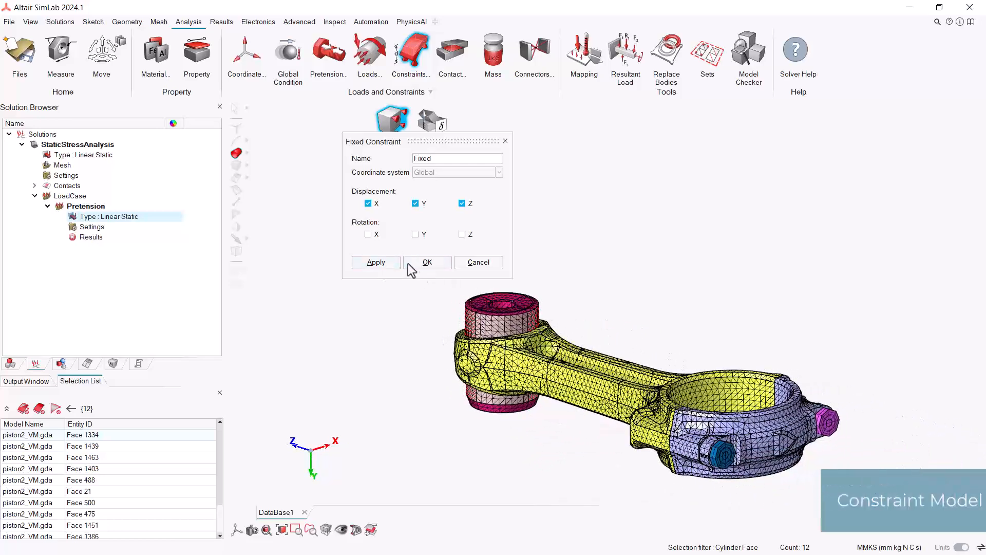
click(426, 262)
- Create a solid bolt pretension named SolidPretension1 on both bolts, using the Find section option and a Force load
middle_drag(462, 318, 457, 222)
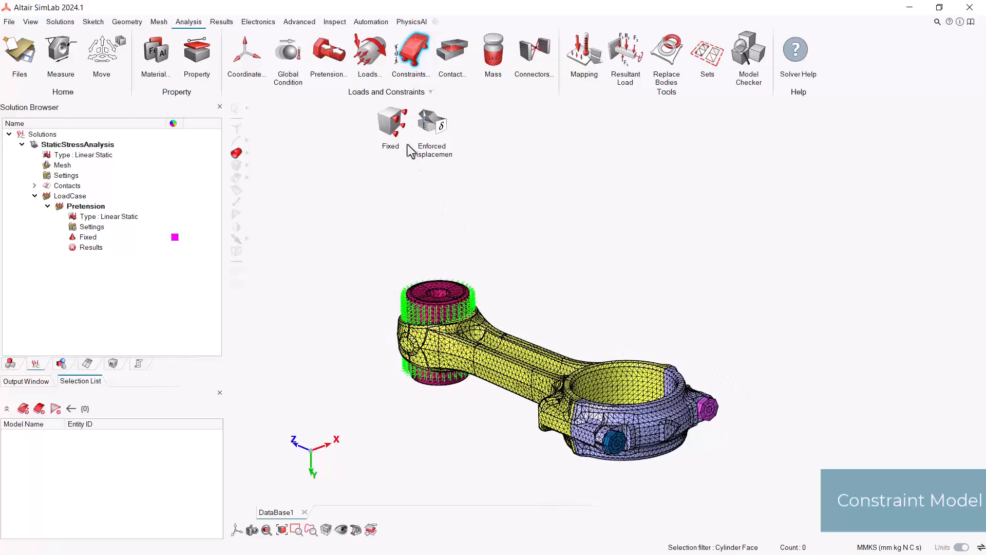
click(331, 57)
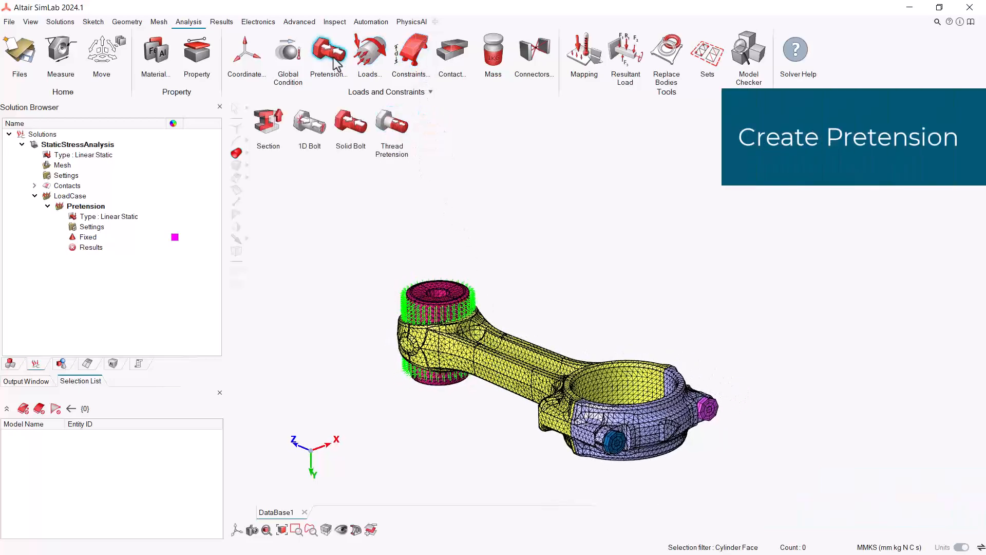
click(345, 127)
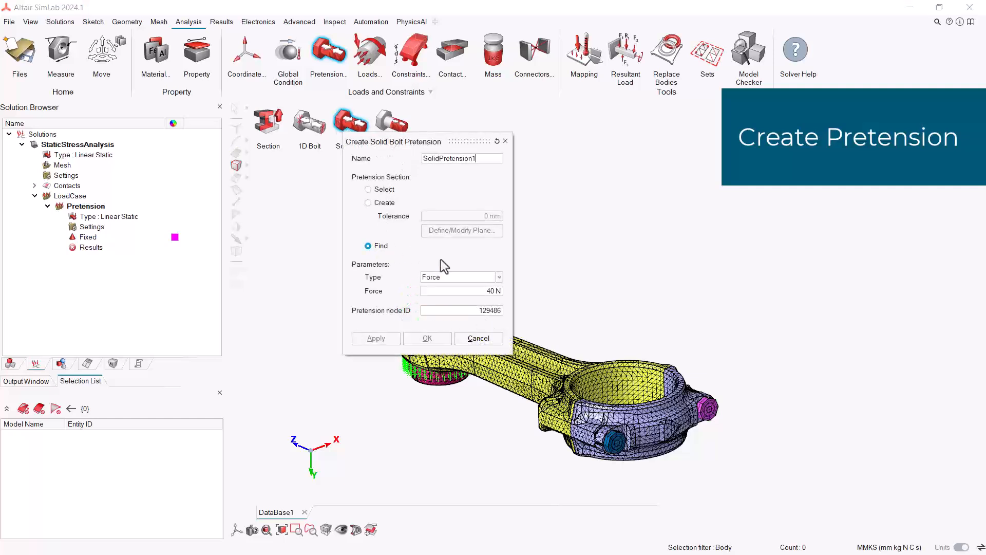
click(622, 448)
click(705, 422)
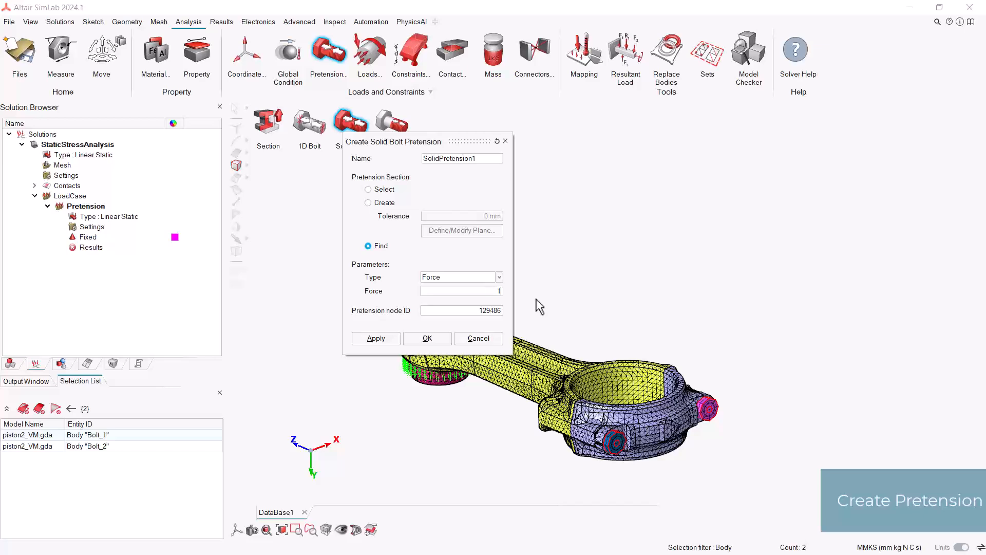
click(439, 336)
- Create a second load case under LoadCase and rename it Load
middle_drag(607, 387, 579, 351)
scroll(579, 352, up, 1)
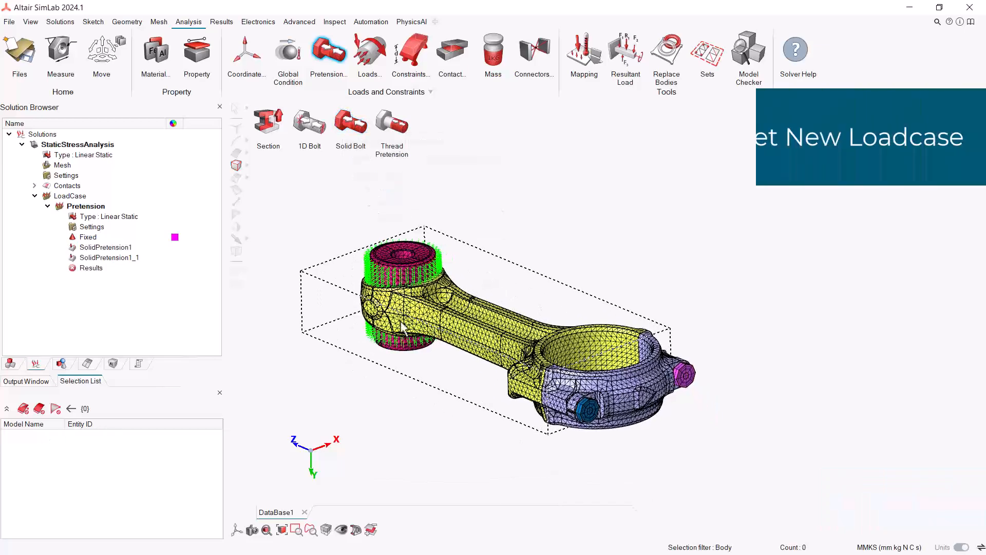
right_click(89, 205)
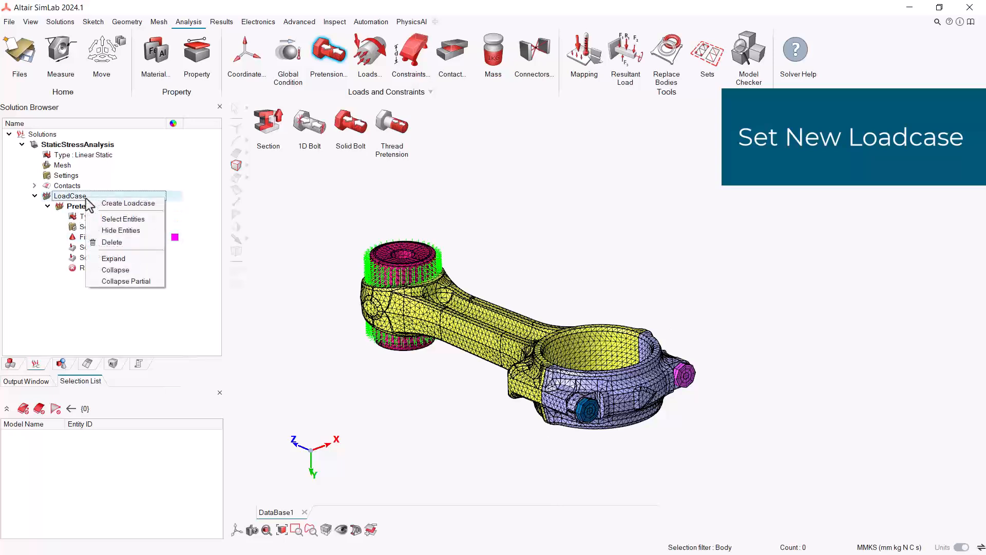
click(136, 203)
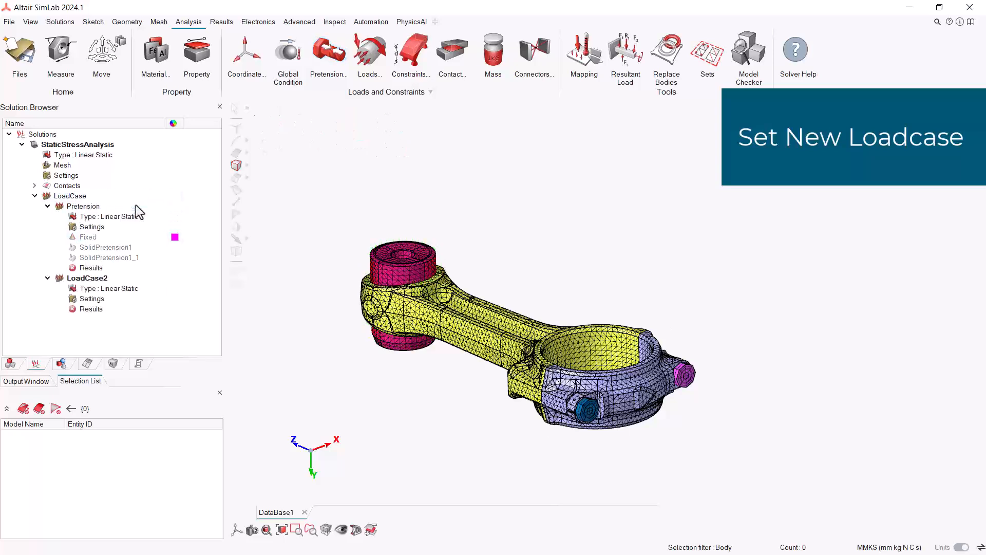
right_click(95, 278)
click(111, 280)
text(LoadCase2)
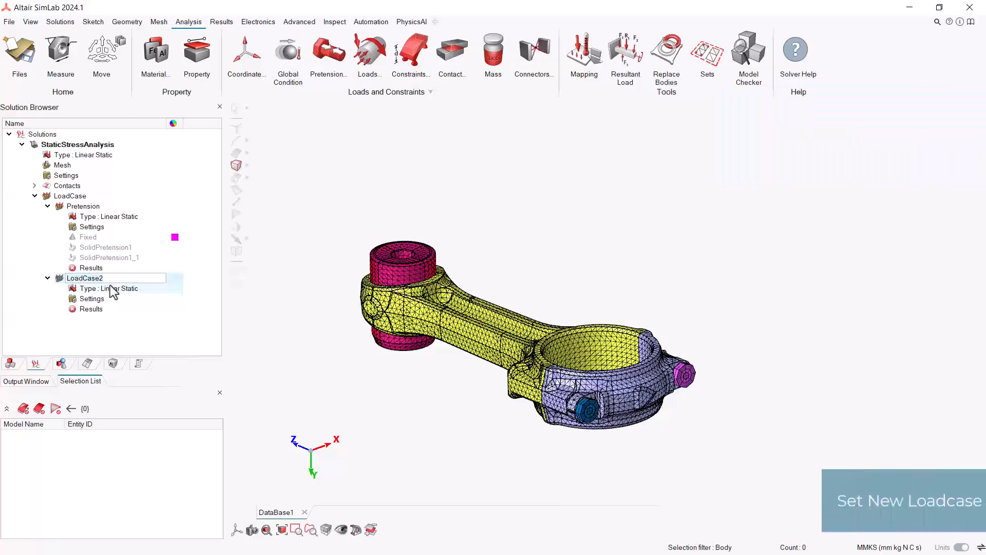
click(110, 286)
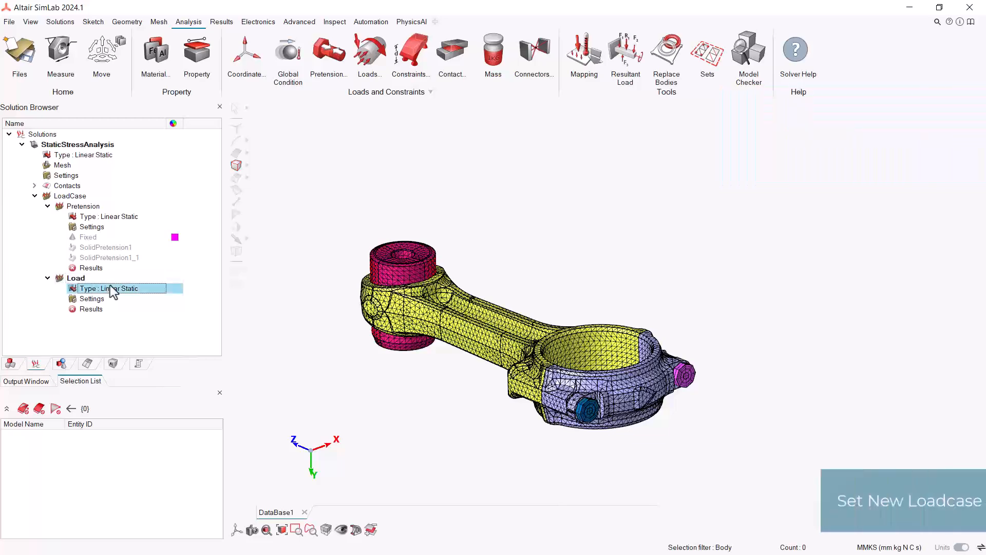
- Add the Fixed constraint from the Pretension load case to the current Load case
middle_drag(417, 351, 402, 330)
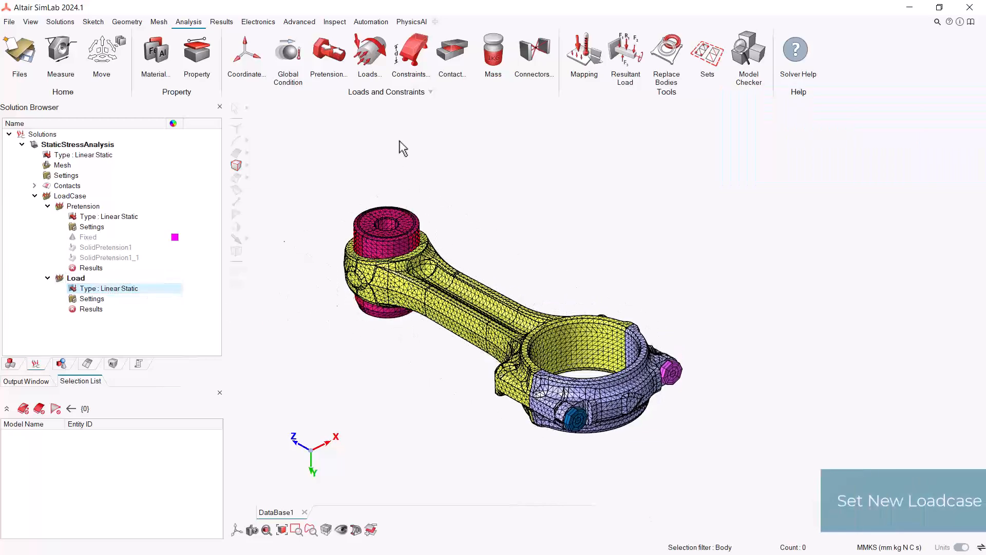
right_click(113, 238)
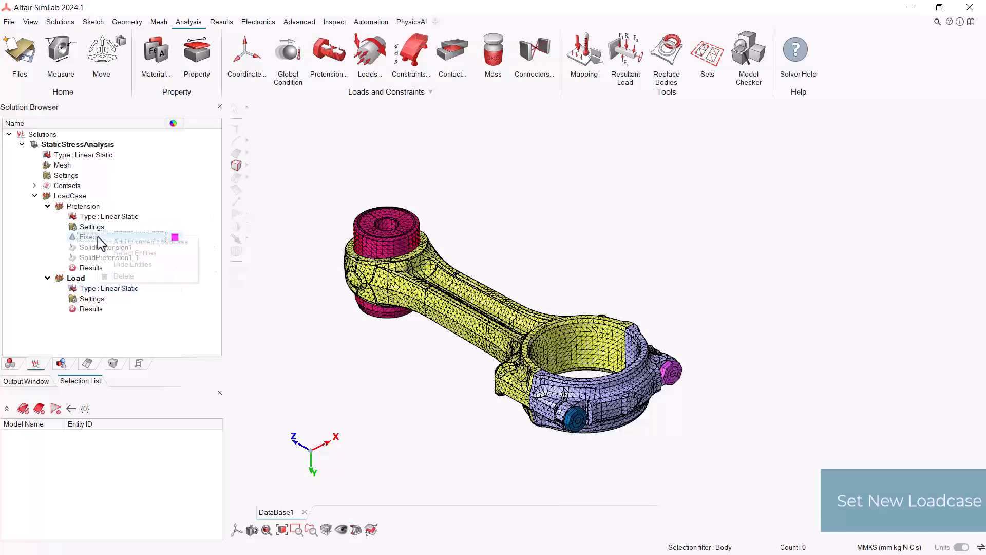
click(131, 241)
drag(134, 248, 130, 315)
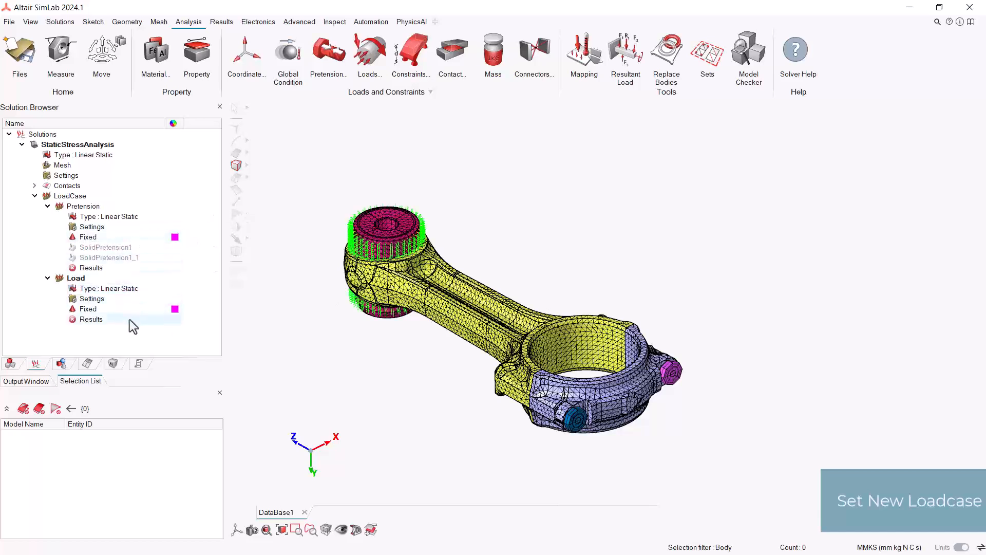
- Create a bearing load named BearingPressure with Fz -10000 N and a 180° semi load angle on the two big-end bore faces
click(371, 63)
click(393, 129)
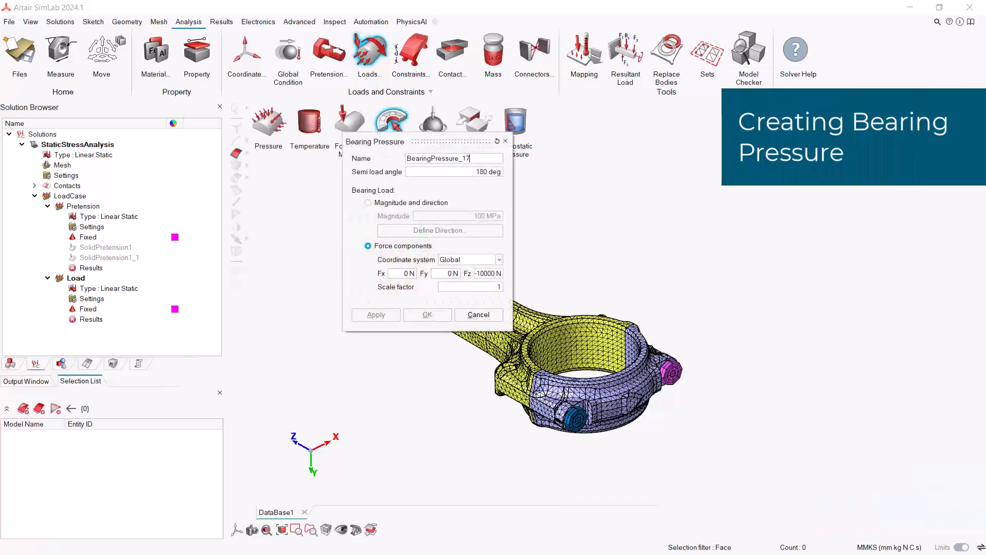
click(481, 158)
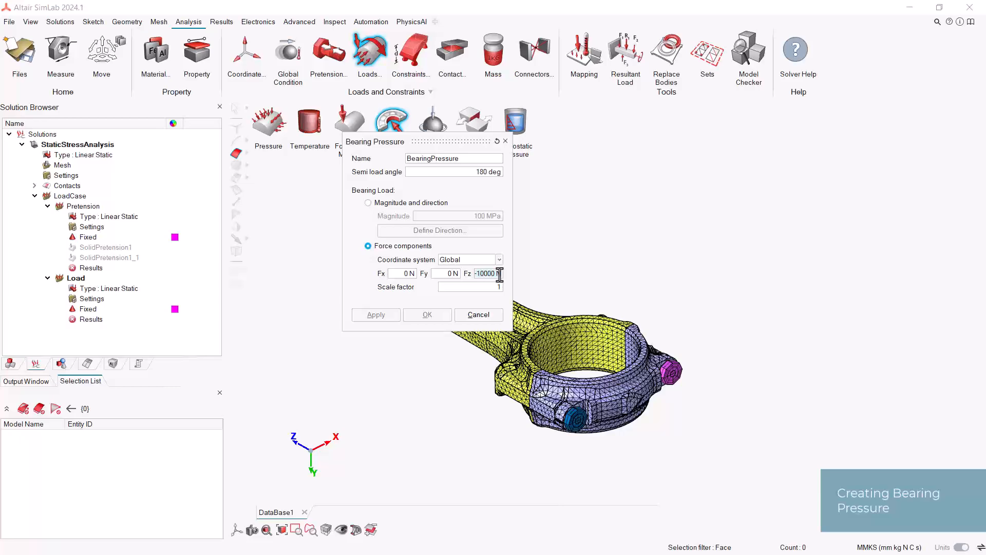
right_drag(512, 278, 591, 333)
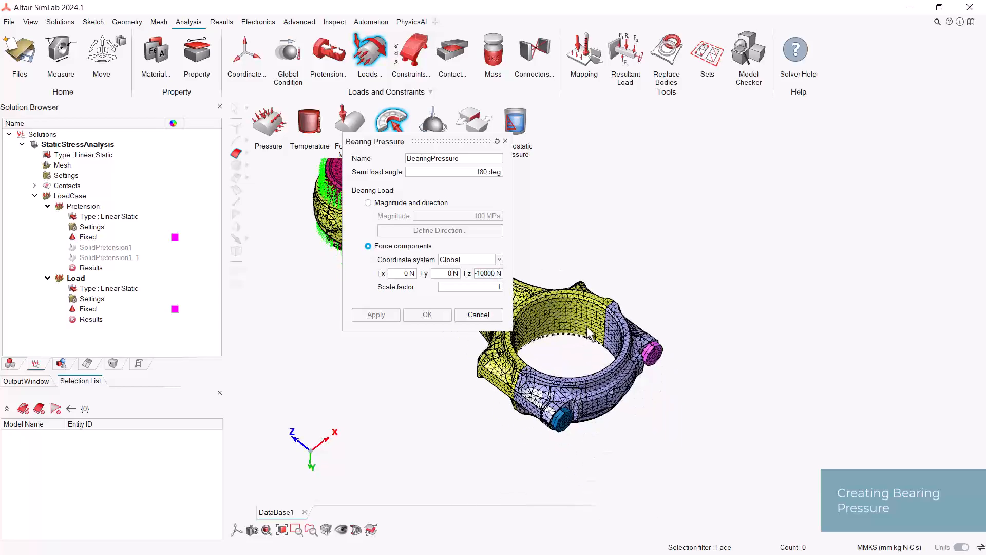
click(610, 336)
click(609, 332)
middle_drag(614, 335, 549, 440)
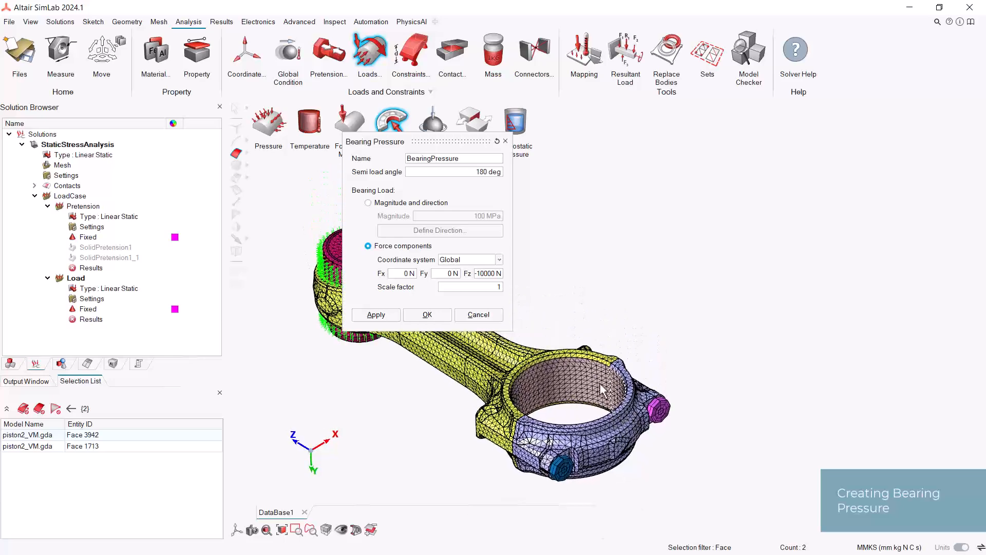
click(437, 316)
- Review the BearingPressure load distribution around the connecting rod's big-end bore and exit the review
middle_drag(506, 342, 550, 474)
scroll(549, 471, up, 1)
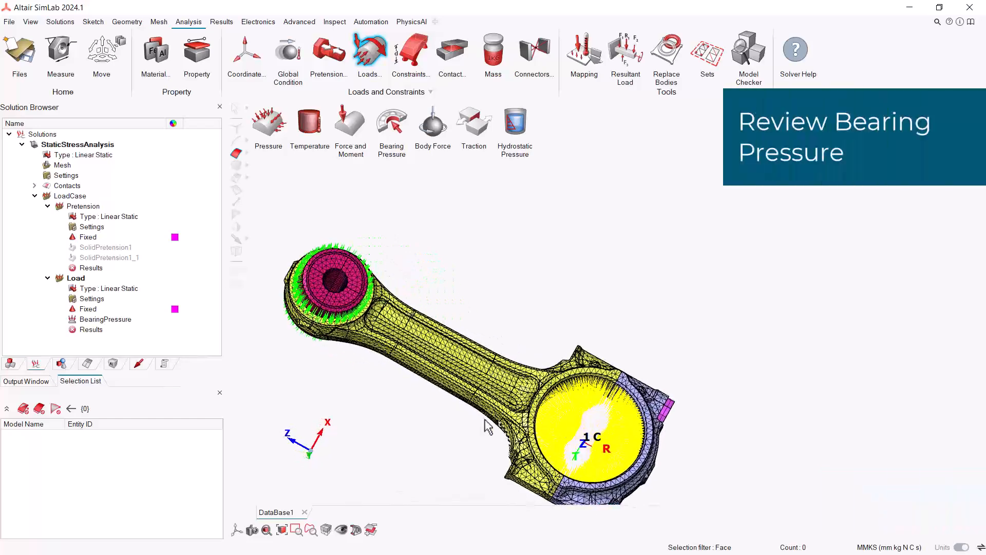
right_click(105, 320)
click(128, 335)
right_drag(613, 414, 565, 332)
scroll(511, 375, up, 3)
mouse_move(512, 372)
middle_down()
mouse_move(532, 363)
mouse_move(590, 381)
mouse_move(548, 397)
mouse_move(506, 379)
mouse_move(525, 375)
mouse_move(541, 343)
mouse_move(554, 363)
mouse_move(514, 367)
middle_up()
right_click(549, 275)
click(583, 321)
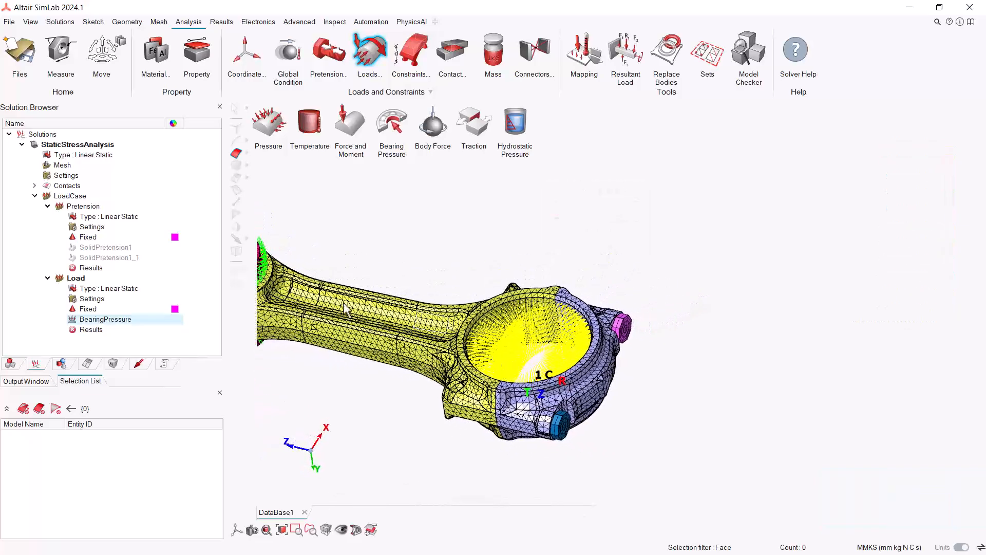
- Include the Pretension load case in the loadcase settings of the Load load case
click(93, 301)
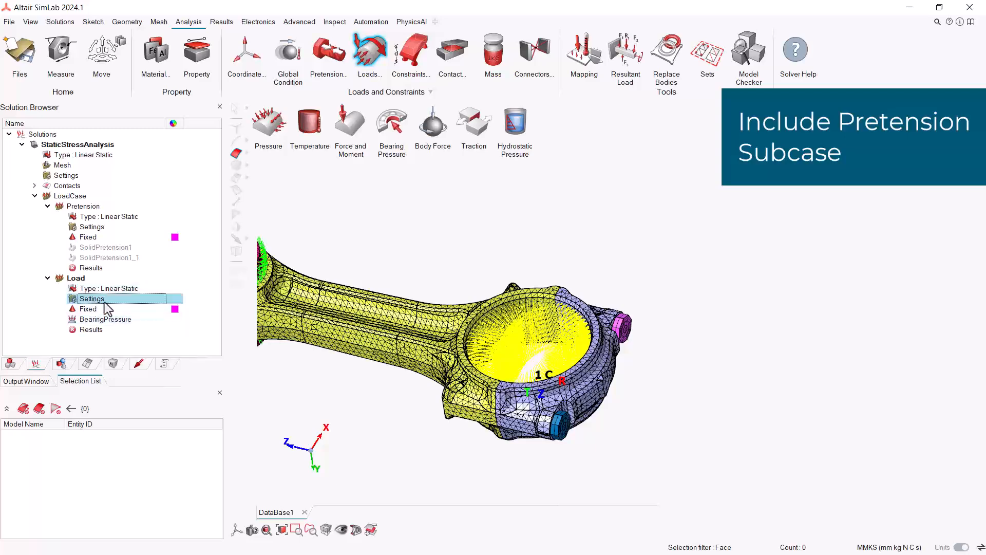
right_click(105, 302)
click(124, 307)
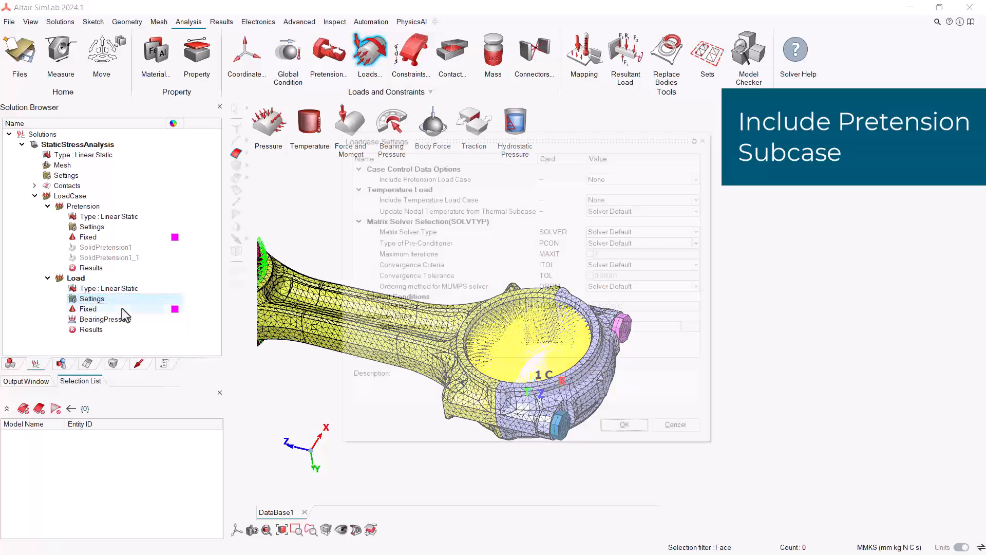
click(625, 180)
click(624, 197)
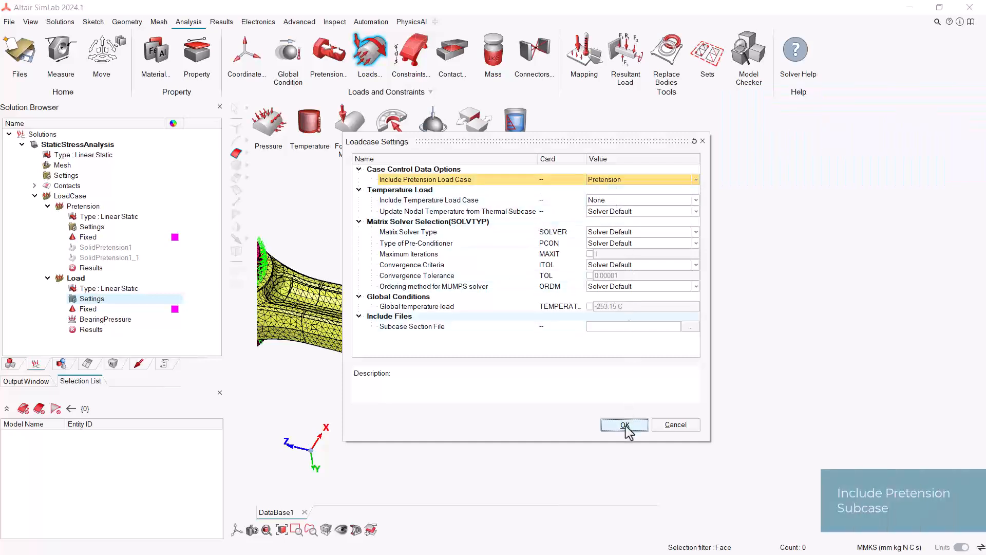
key(Return)
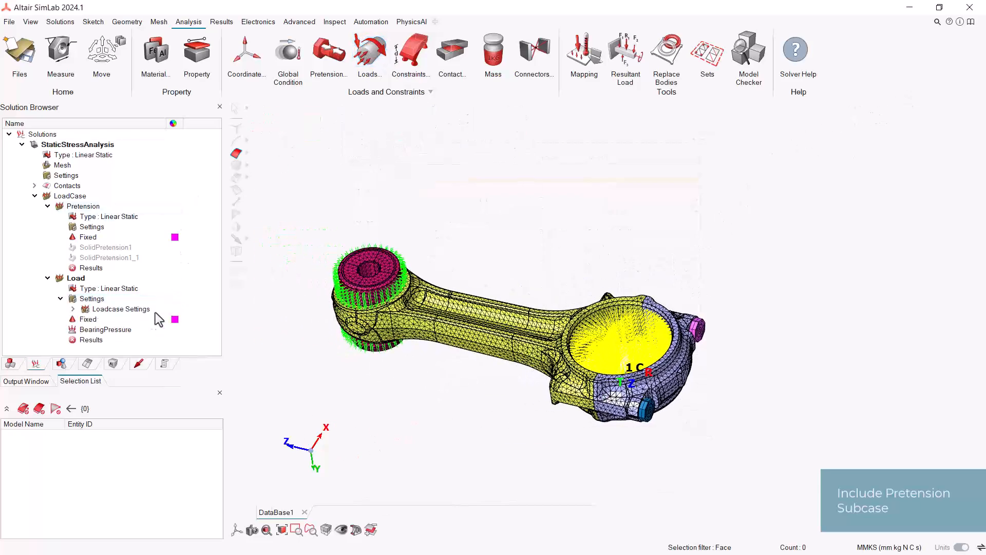
- Solve the analysis by updating the Load load case's results and view the resulting stress contour
right_click(123, 340)
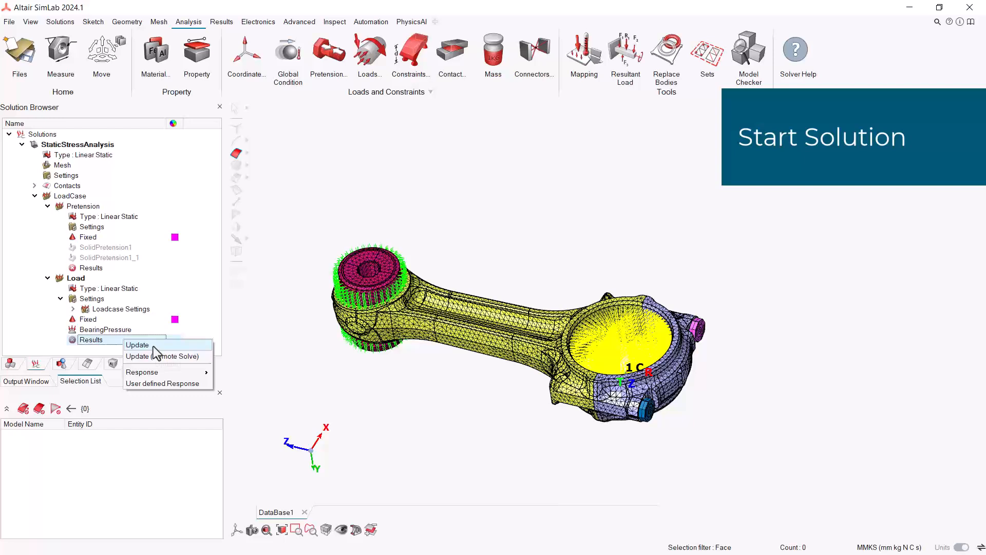
click(154, 346)
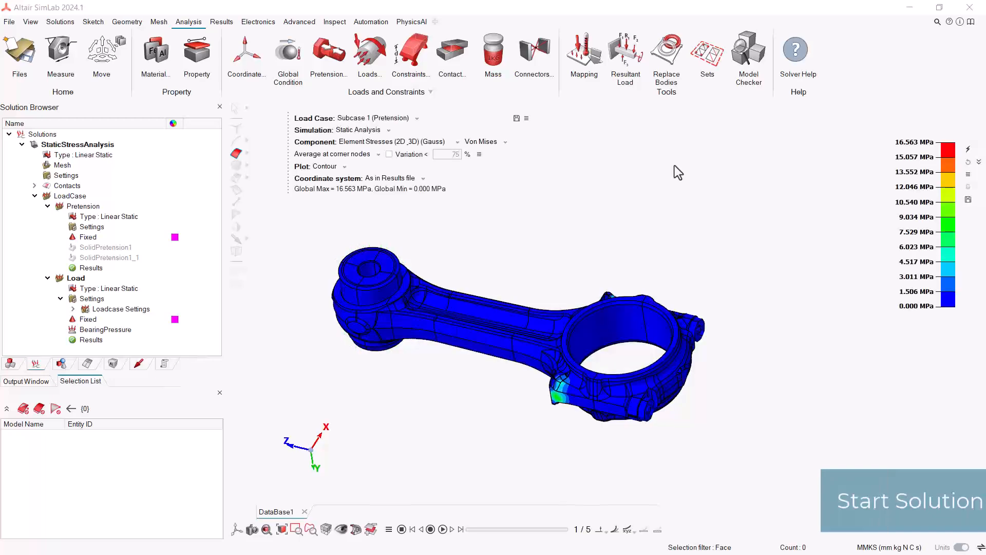
mouse_move(598, 279)
middle_down()
mouse_move(594, 286)
mouse_move(587, 267)
mouse_move(554, 308)
mouse_move(596, 281)
middle_up()
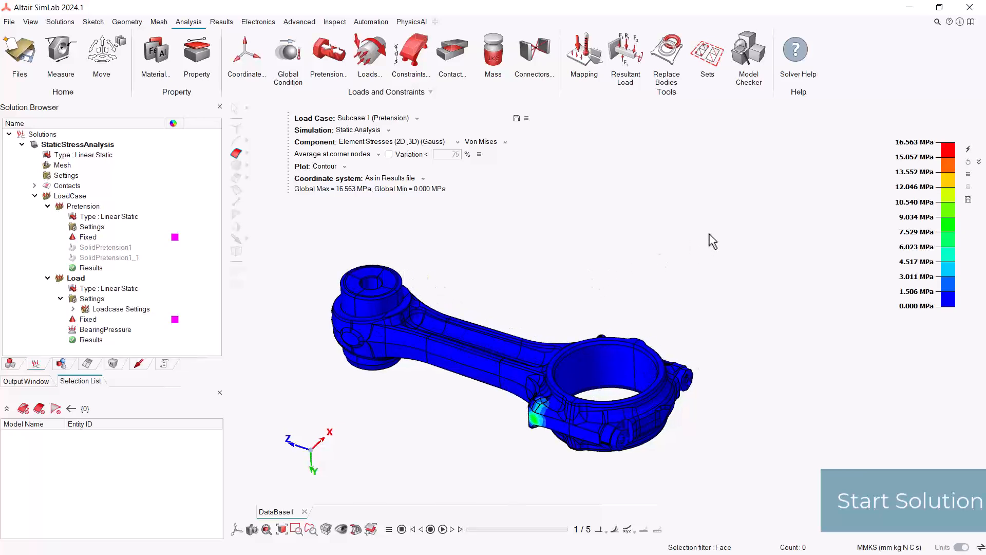
right_drag(660, 209, 692, 197)
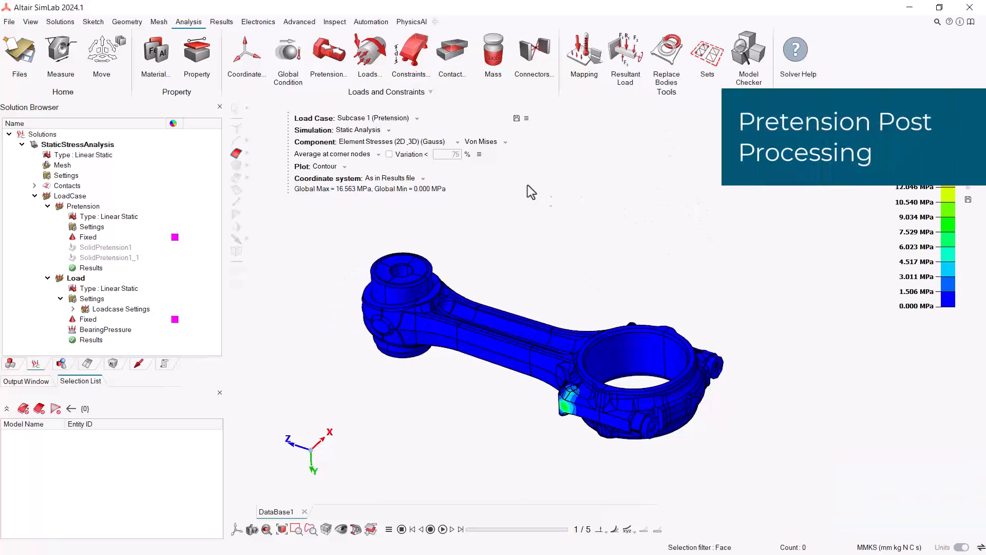
- Display the Pretension Force of Subcase 1 (Pretension) as a vector plot and examine both bolts up close
click(384, 144)
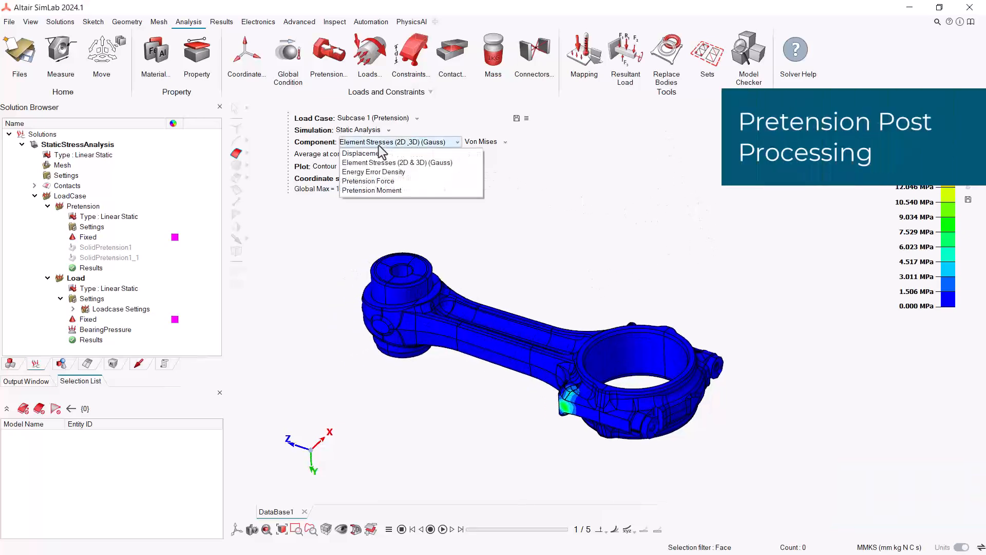
click(408, 181)
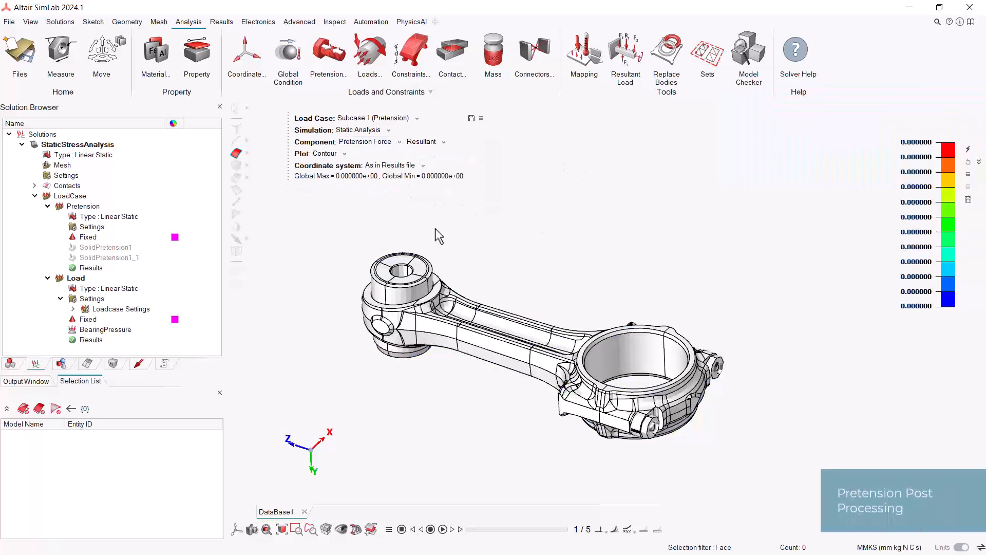
click(331, 155)
click(326, 174)
middle_drag(583, 262, 771, 358)
scroll(611, 339, up, 4)
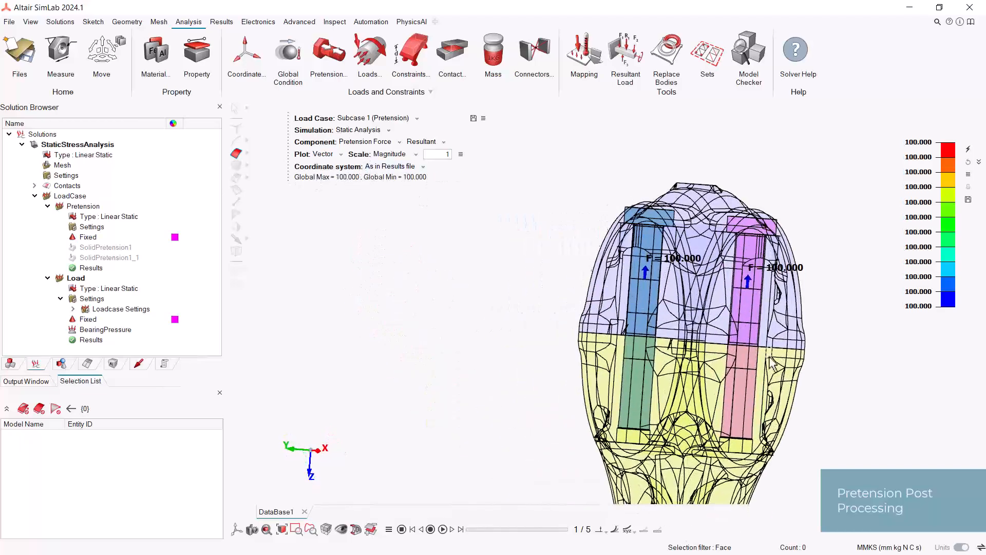
- Advance the pretension force vector animation to frame 5 of 5 and inspect the forces on the whole connecting rod
right_drag(770, 358, 683, 358)
drag(470, 529, 570, 531)
middle_drag(666, 407, 624, 426)
scroll(620, 422, down, 5)
right_drag(600, 266, 557, 105)
scroll(560, 133, down, 3)
right_drag(577, 149, 547, 222)
middle_drag(547, 222, 529, 238)
- Switch the Pretension results to a contour plot of Displacement and inspect the connecting rod
click(324, 154)
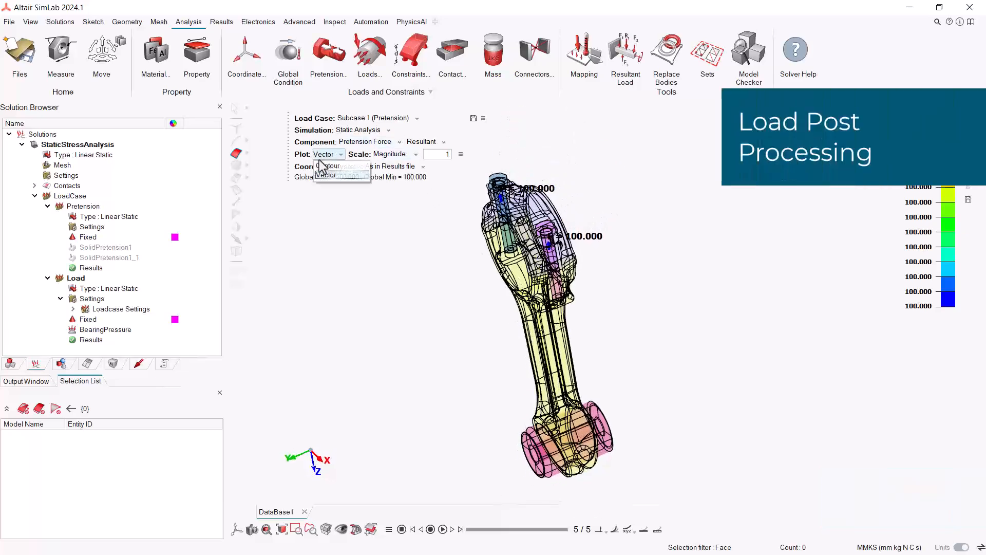
click(327, 165)
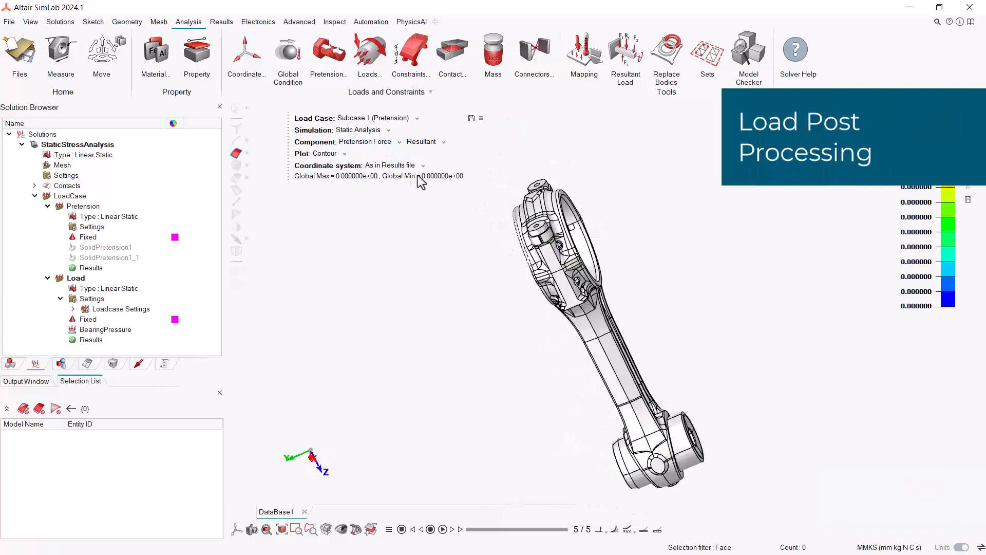
click(390, 147)
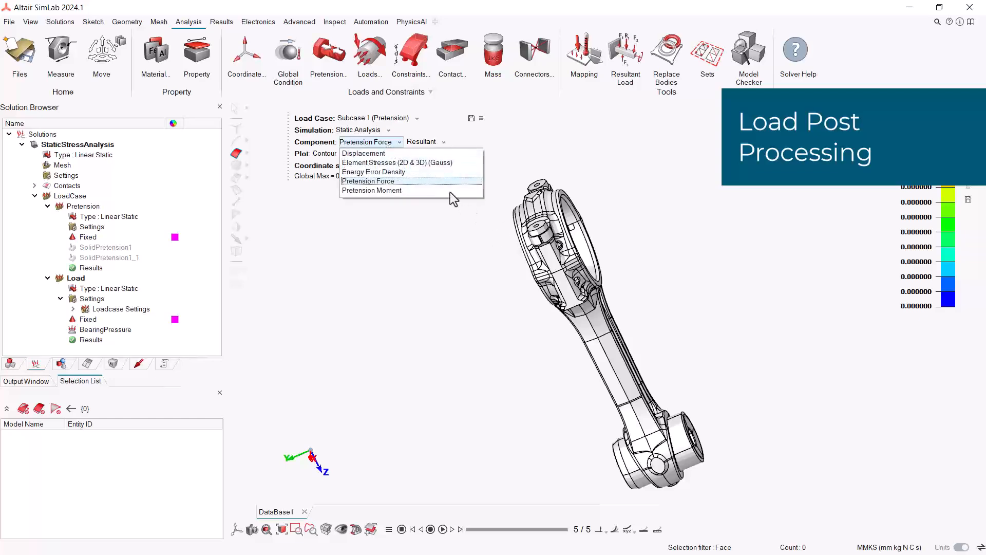
click(364, 153)
middle_drag(515, 213, 552, 336)
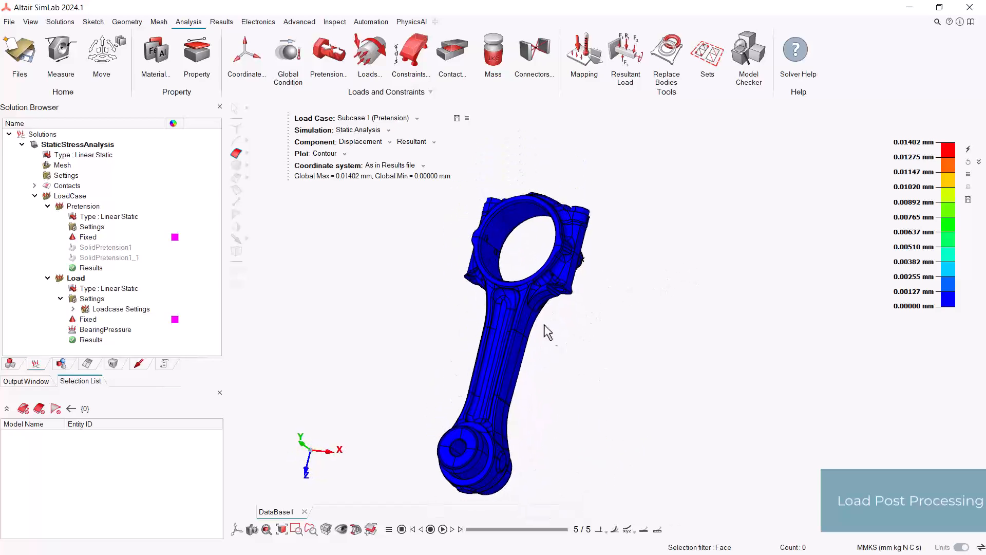
- Display the displacement contour for Subcase 2 (Load) and view the connecting rod from the front at frame 5 of 5
click(353, 119)
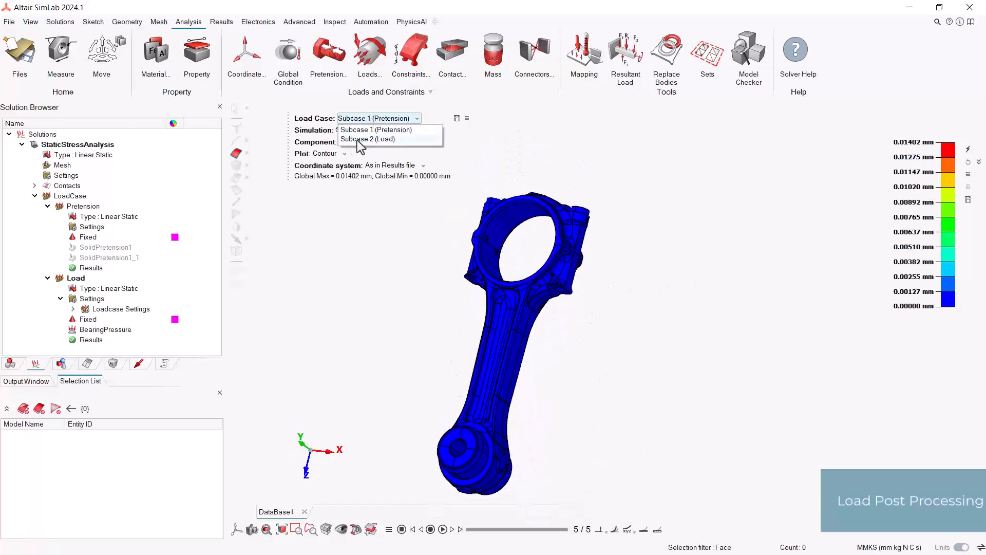
click(358, 141)
middle_drag(470, 214, 562, 242)
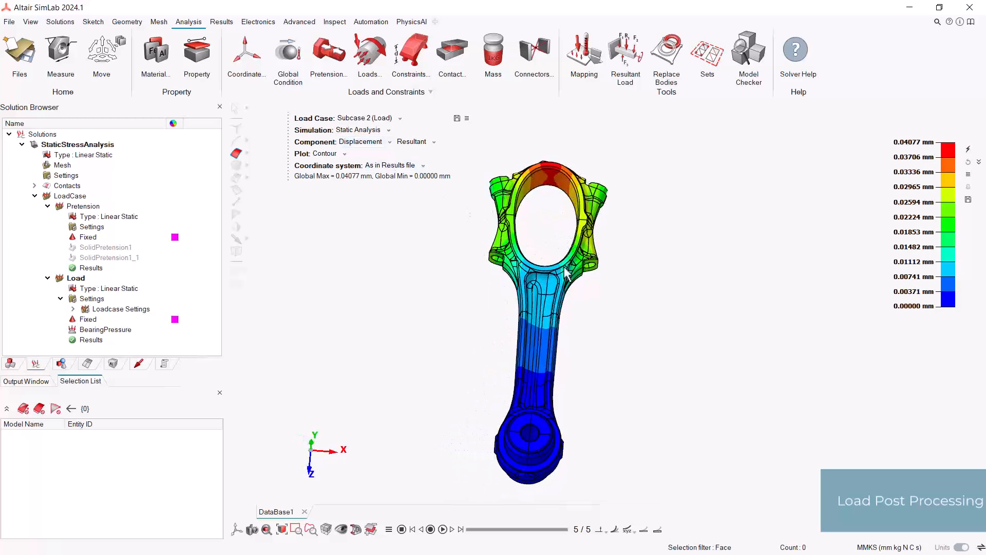
mouse_move(548, 528)
mouse_down()
mouse_move(557, 533)
mouse_move(452, 532)
mouse_move(567, 534)
mouse_up()
- Display the Element Stresses (2D & 3D) (Gauss) contour for Subcase 2 (Load)
click(362, 142)
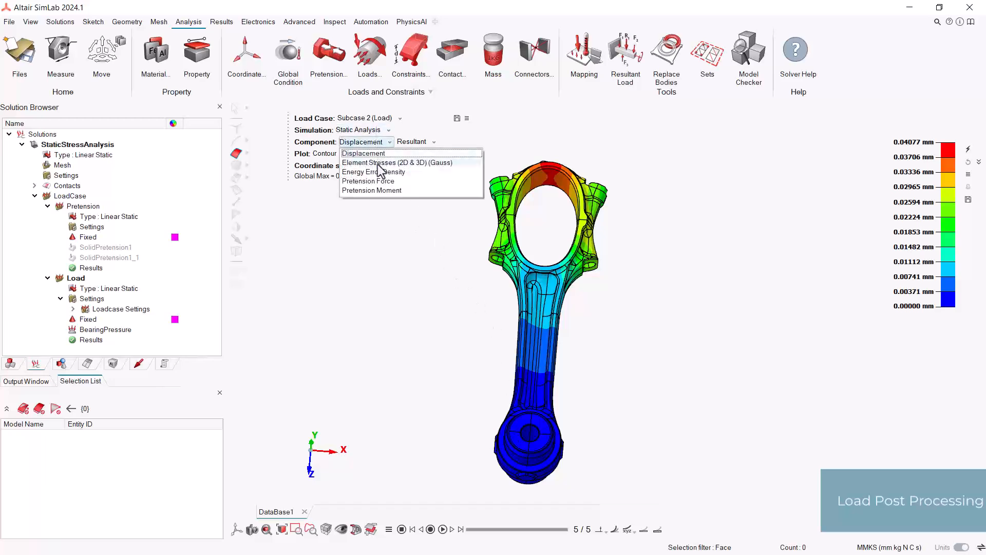
click(382, 164)
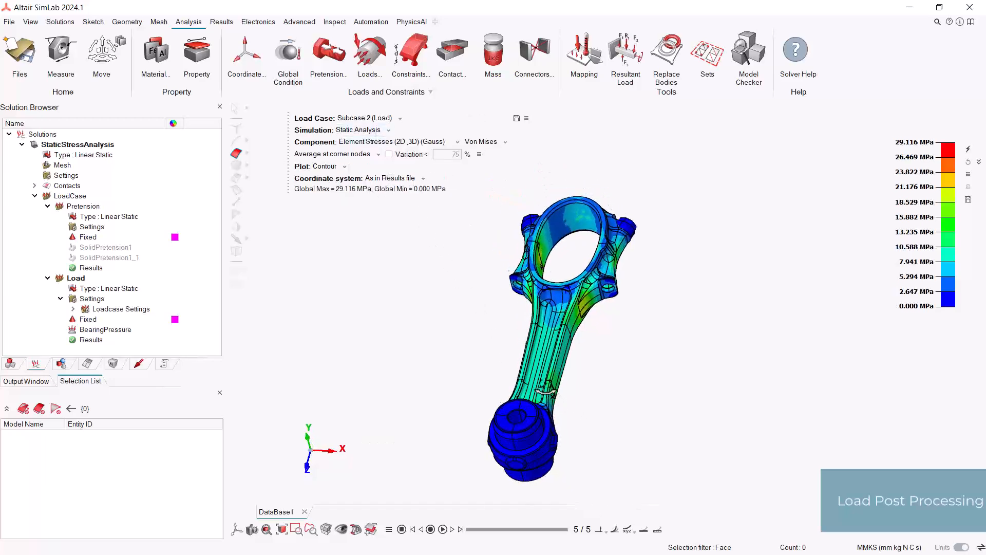